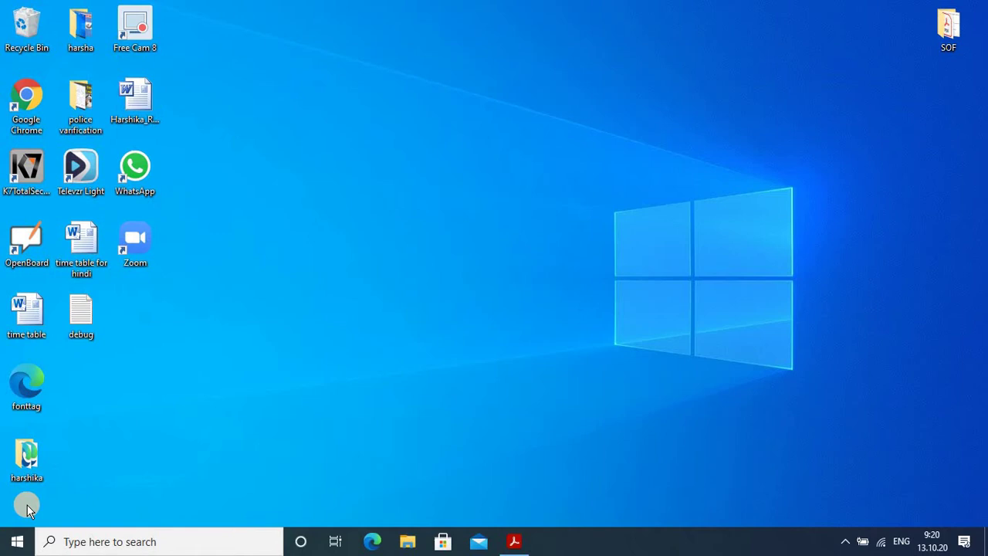
Launch Notepad by searching 'note' from the taskbar search box.
{"action": "left_click", "coordinate": [83, 541]}
{"action": "type", "text": "n"}
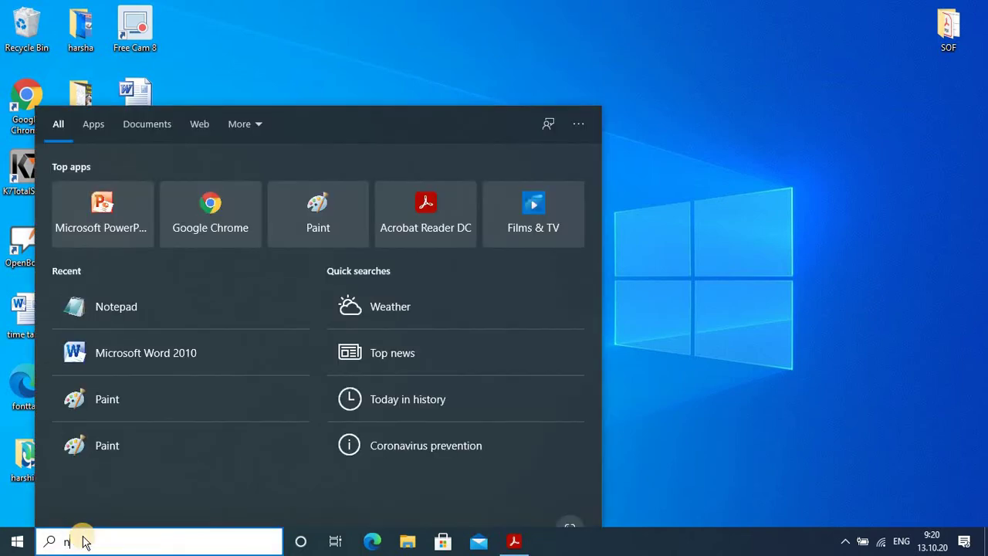
{"action": "type", "text": "ote"}
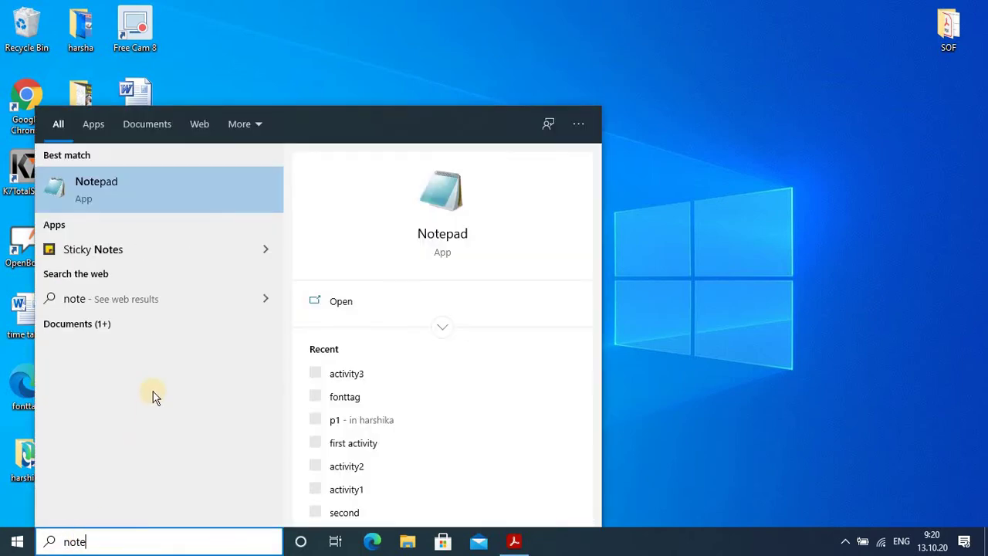
{"action": "left_click", "coordinate": [163, 214]}
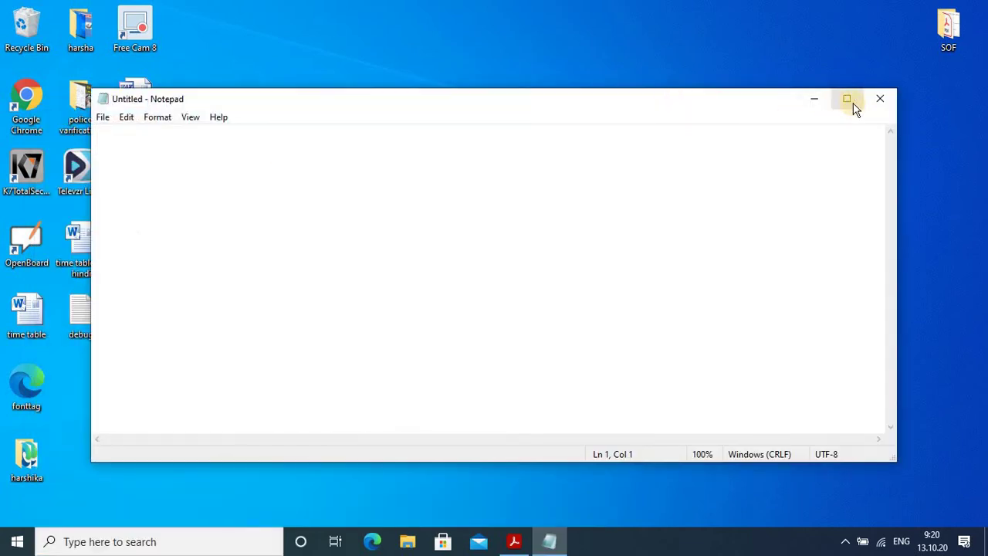
Maximize Notepad and type the <html> and </html> tags with a blank line between.
{"action": "left_click", "coordinate": [847, 98]}
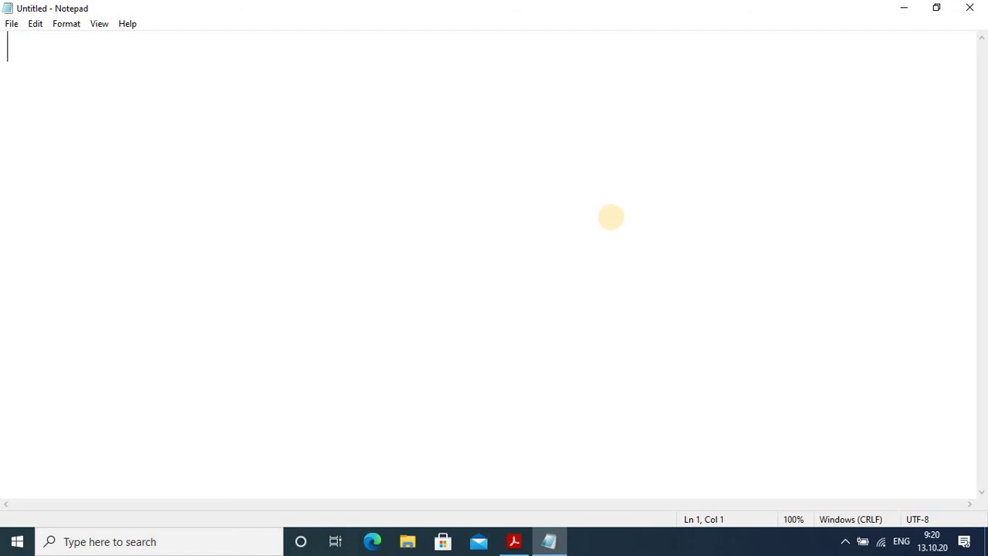
{"action": "type", "text": "<>"}
{"action": "key", "text": "Left"}
{"action": "type", "text": "ht"}
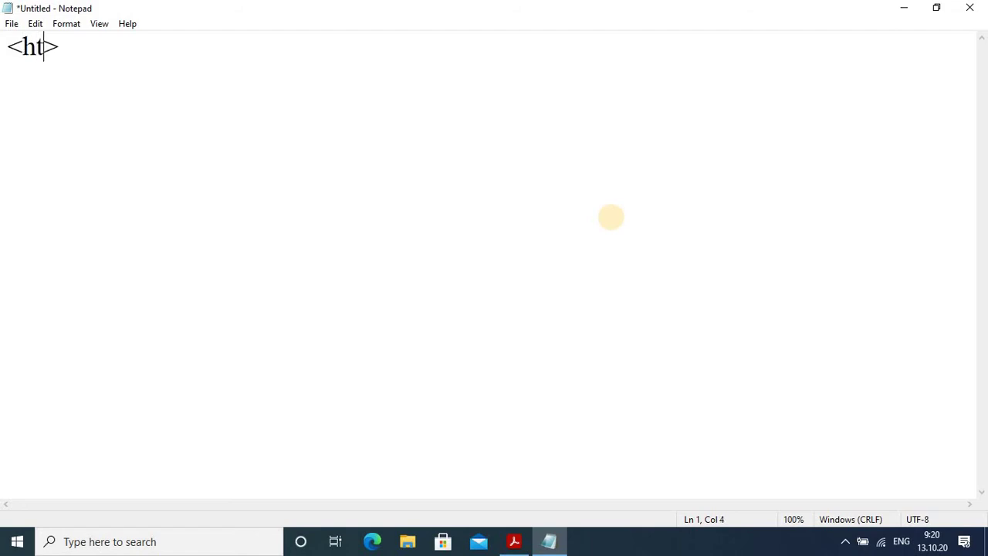
{"action": "type", "text": "ml"}
{"action": "key", "text": "Right"}
{"action": "key", "text": "Return"}
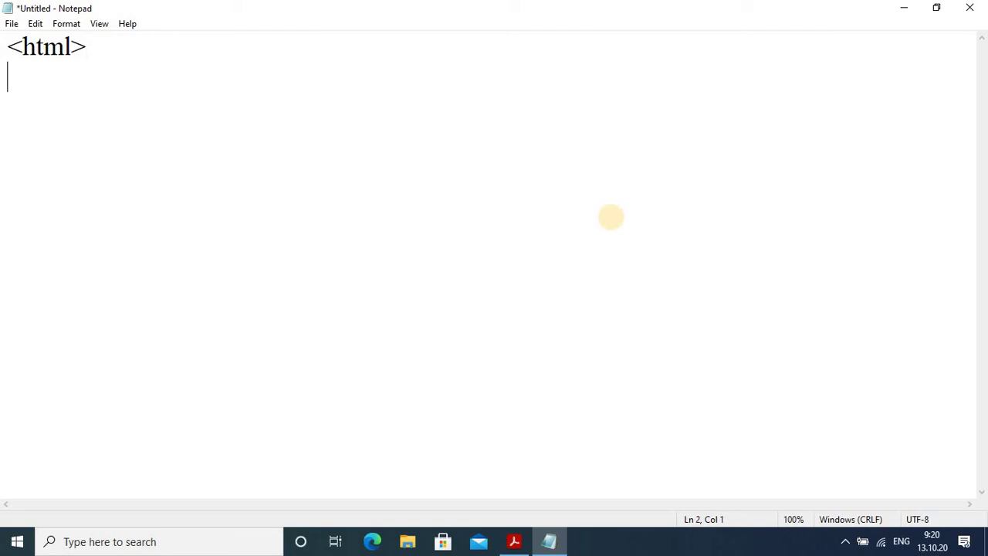
{"action": "type", "text": "<>"}
{"action": "key", "text": "Left"}
{"action": "type", "text": "/h"}
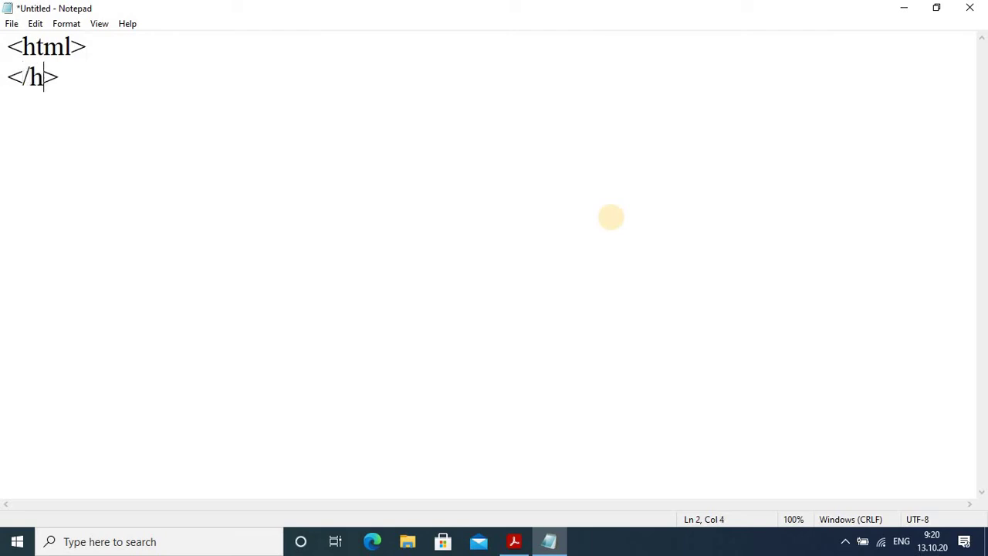
{"action": "type", "text": "tml"}
{"action": "key", "text": "Up"}
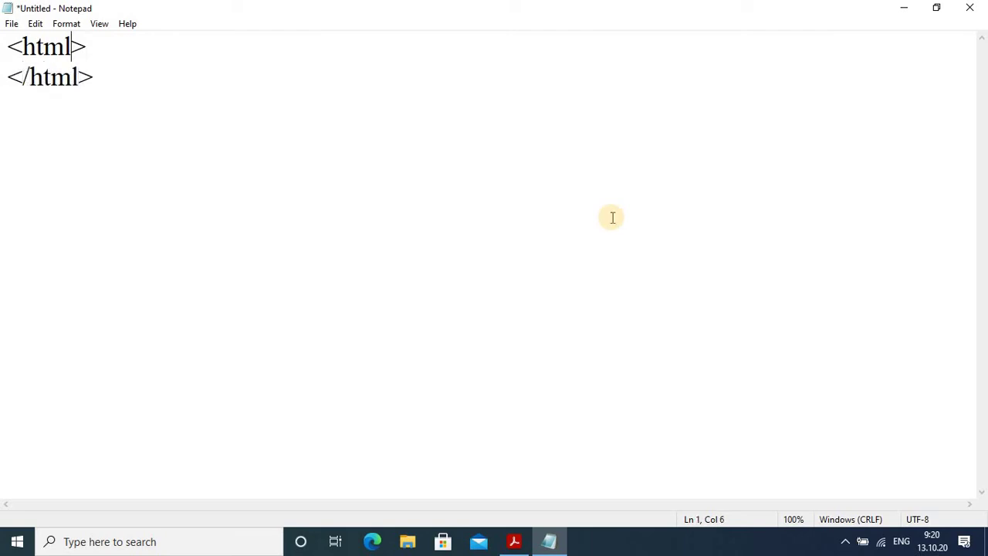
{"action": "key", "text": "Right"}
{"action": "key", "text": "Return"}
{"action": "key", "text": "Return"}
Add <body> and </body> tags inside the html element with a blank line between.
{"action": "key", "text": "Up"}
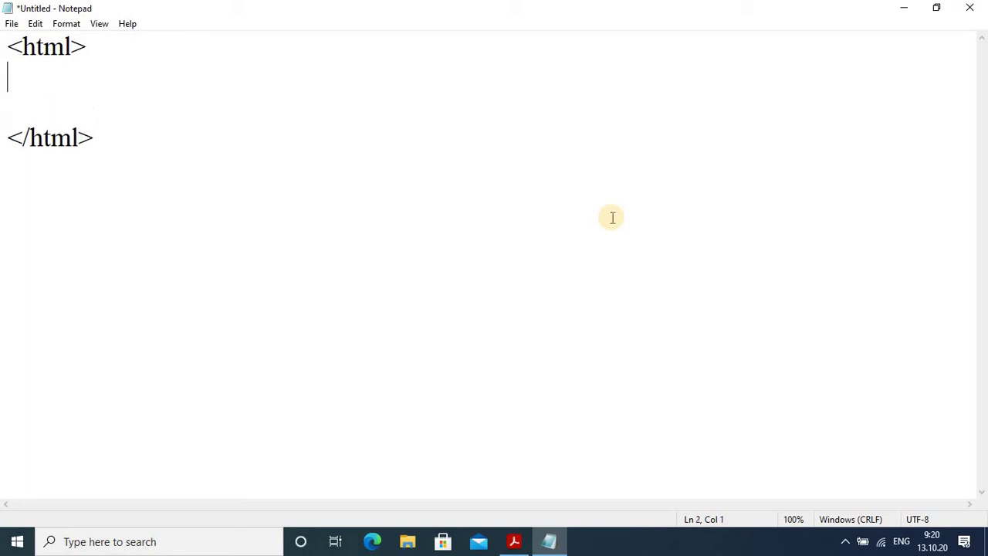
{"action": "type", "text": "<>"}
{"action": "key", "text": "Left"}
{"action": "type", "text": "bo"}
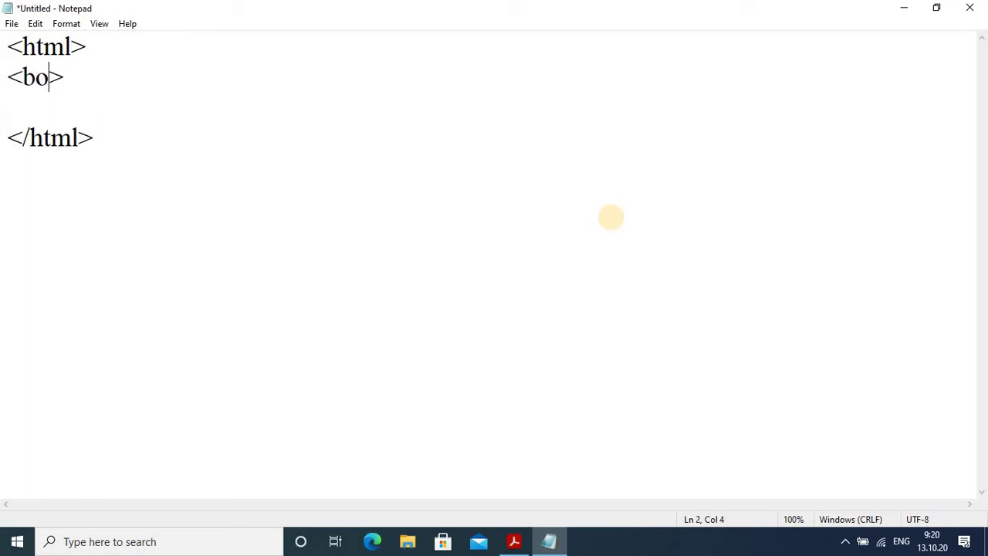
{"action": "type", "text": "dy"}
{"action": "key", "text": "Right"}
{"action": "key", "text": "Return"}
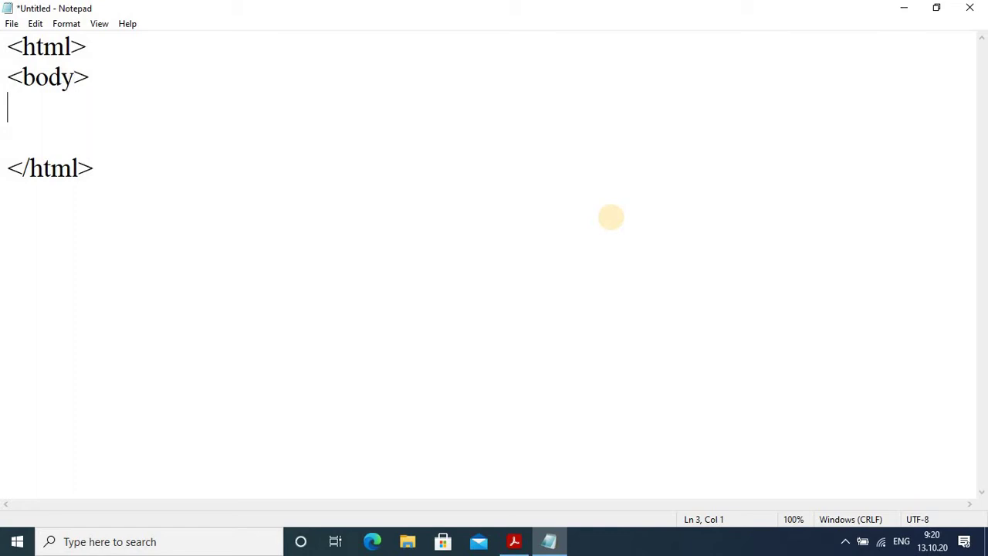
{"action": "type", "text": "</>"}
{"action": "key", "text": "Left"}
{"action": "type", "text": "/"}
{"action": "type", "text": "body"}
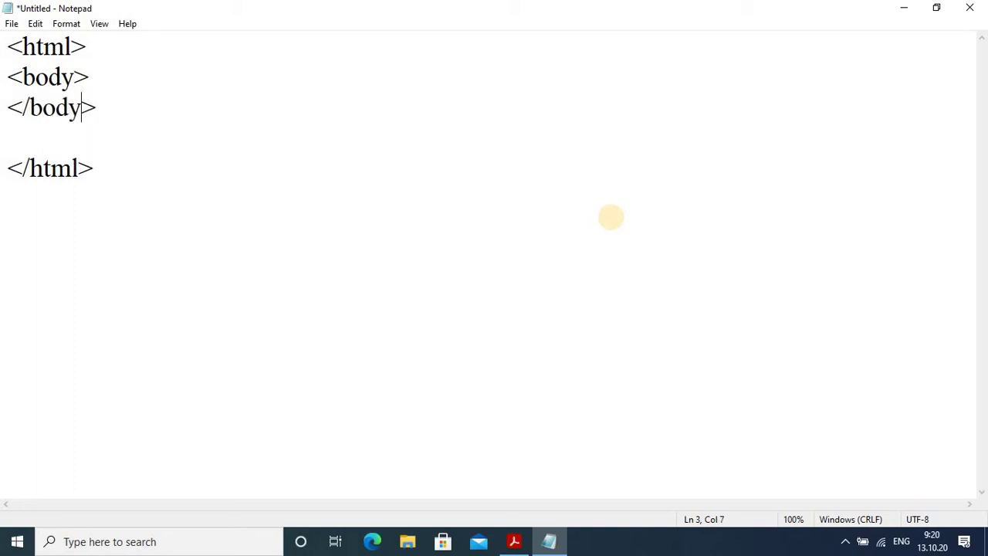
{"action": "key", "text": "Up"}
{"action": "key", "text": "Right"}
{"action": "key", "text": "Return"}
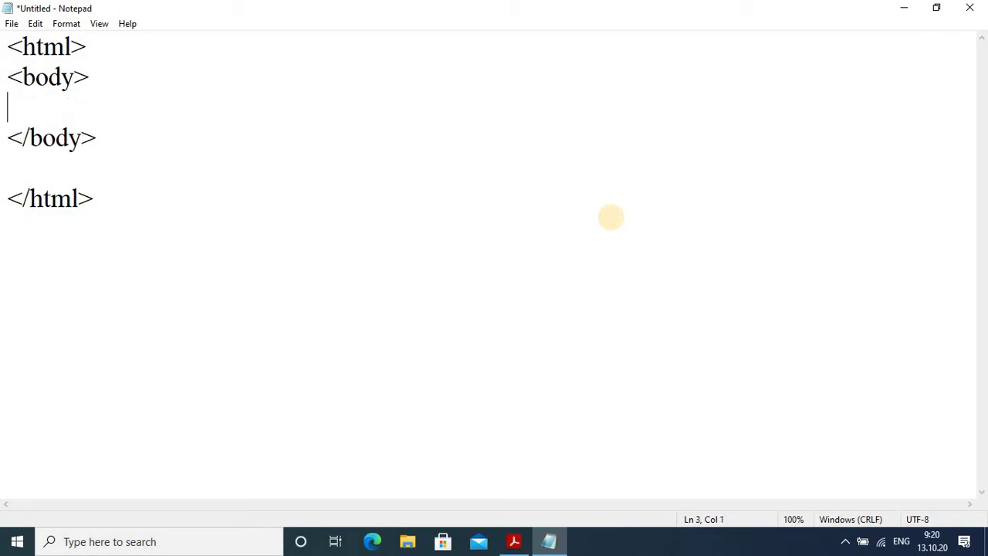
Add a <font> element containing 'Intoduction to HTML' between the body tags.
{"action": "type", "text": "<>"}
{"action": "key", "text": "Left"}
{"action": "type", "text": "fo"}
{"action": "type", "text": "nt"}
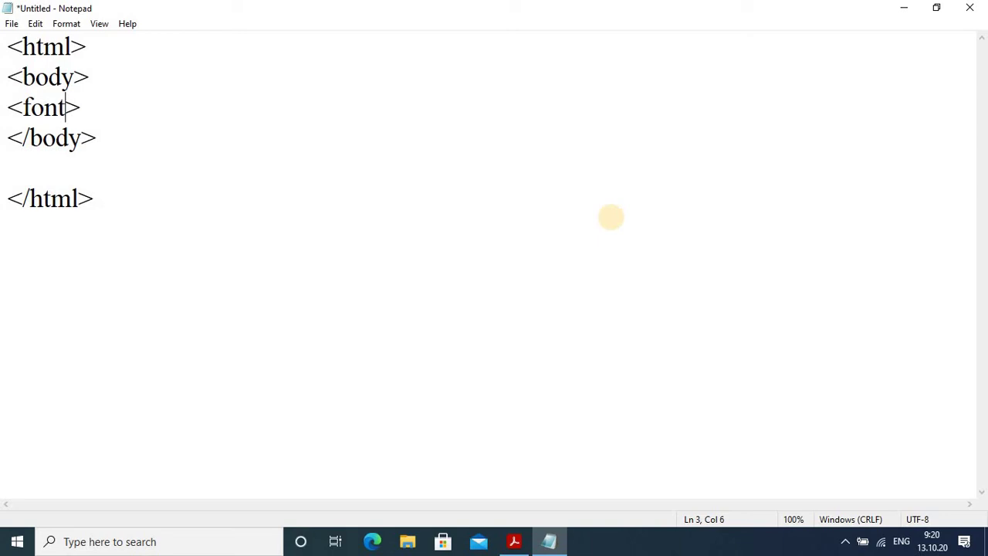
{"action": "key", "text": "Right"}
{"action": "type", "text": "</>"}
{"action": "key", "text": "Left"}
{"action": "type", "text": "/"}
{"action": "type", "text": "font"}
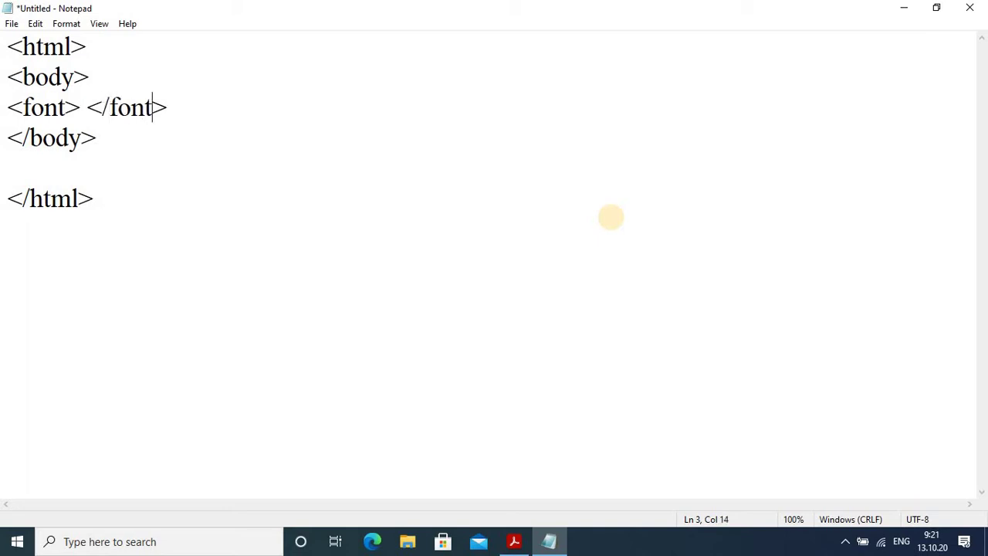
{"action": "key", "text": "Left"}
{"action": "key", "text": "Left"}
{"action": "key", "text": "Left"}
{"action": "key", "text": "Left"}
{"action": "key", "text": "Left"}
{"action": "key", "text": "Left"}
{"action": "key", "text": "Left"}
{"action": "type", "text": "H"}
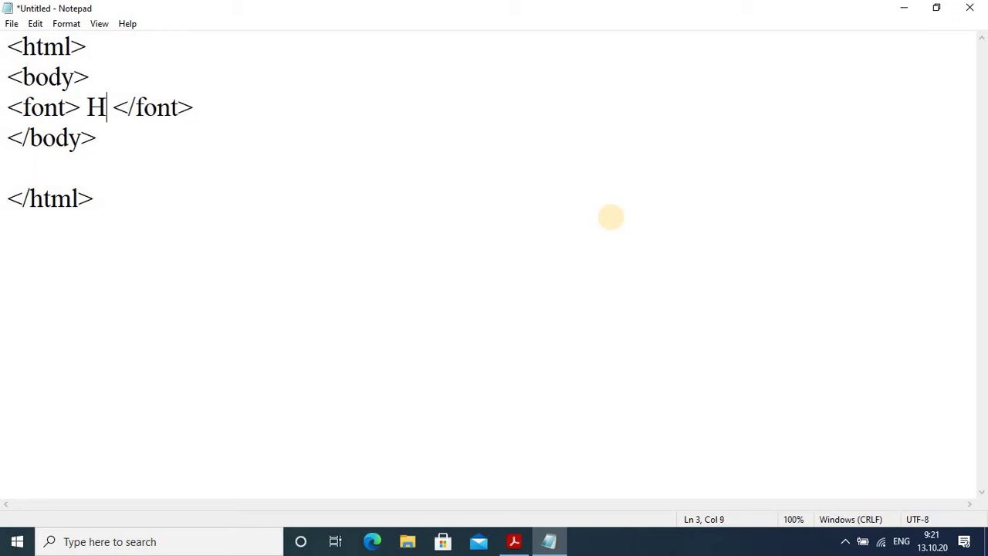
{"action": "type", "text": "t"}
{"action": "key", "text": "BackSpace"}
{"action": "key", "text": "BackSpace"}
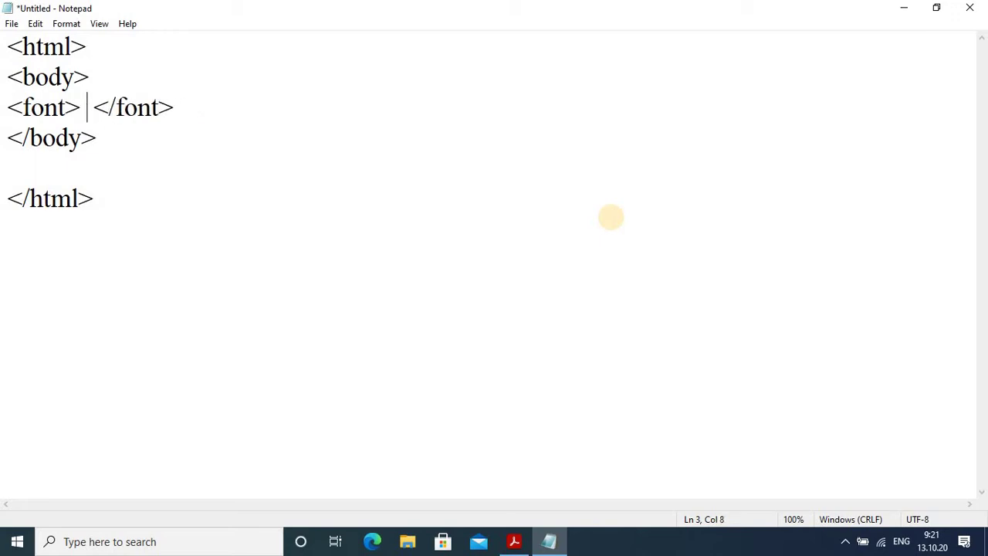
{"action": "type", "text": "Intoduc"}
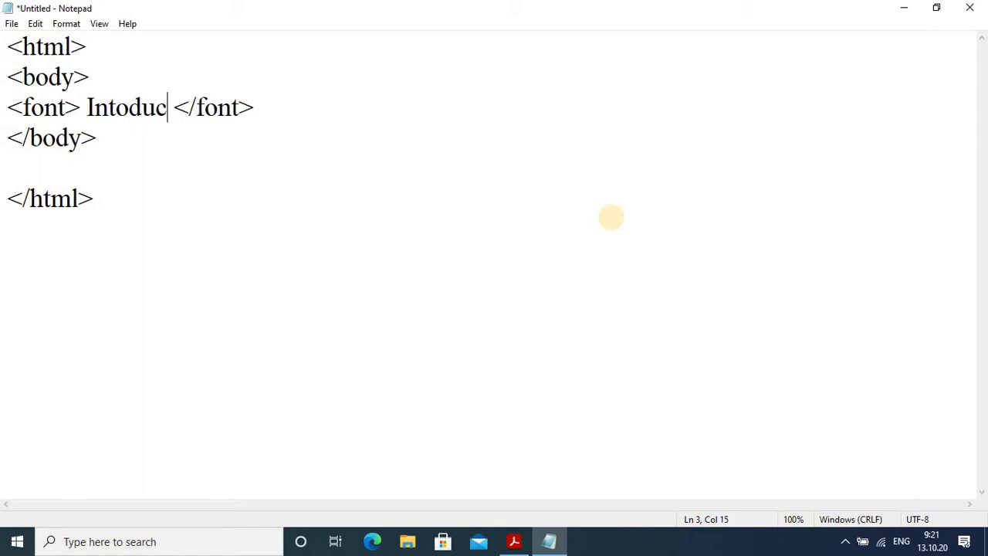
{"action": "type", "text": "tion t"}
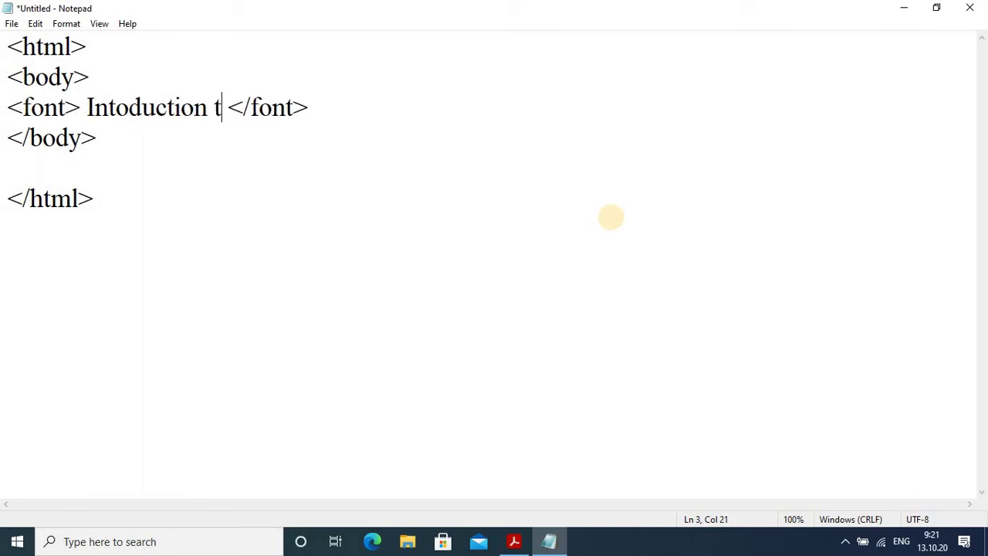
{"action": "type", "text": "o HT"}
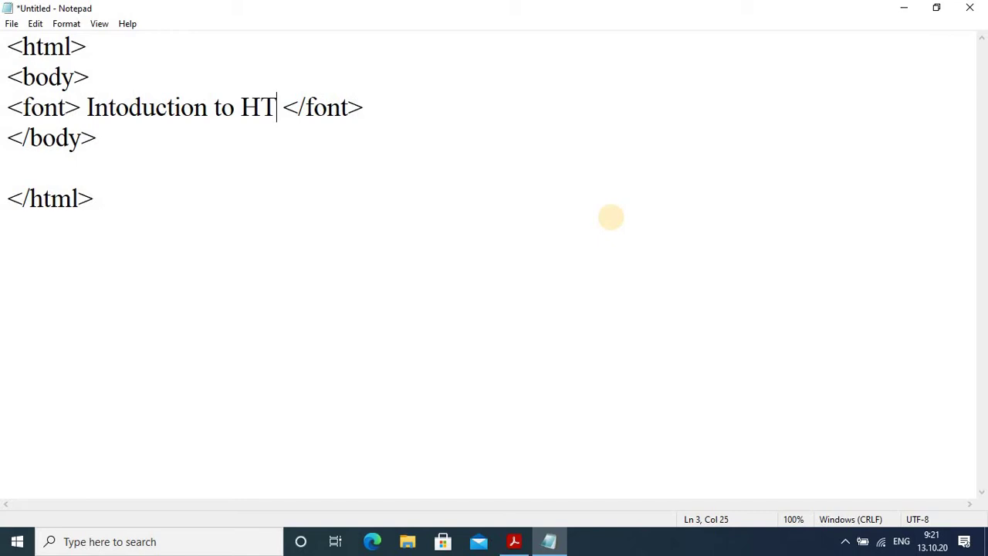
{"action": "type", "text": "ML"}
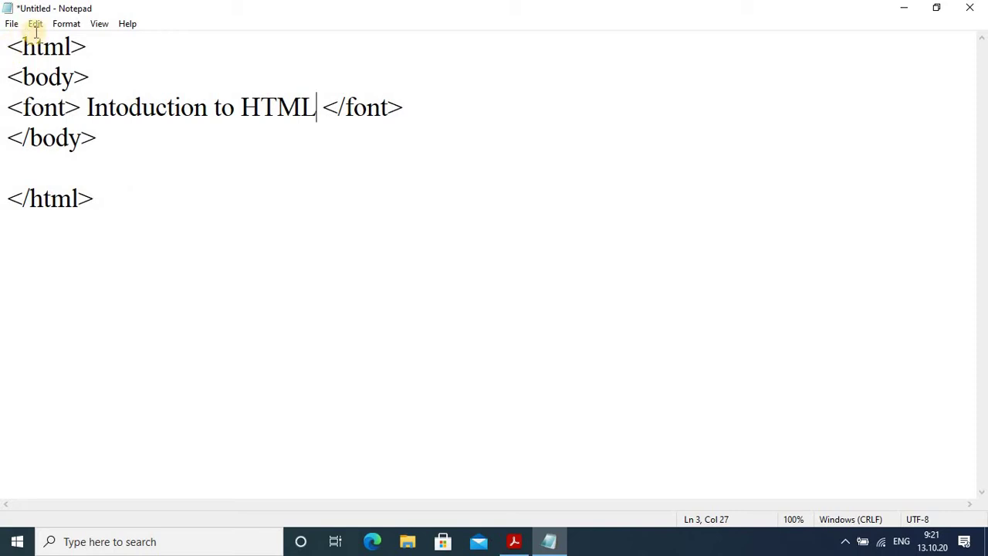
Start saving the document and enter 'activity3.html' as the file name in Desktop > harshika.
{"action": "left_click", "coordinate": [12, 25]}
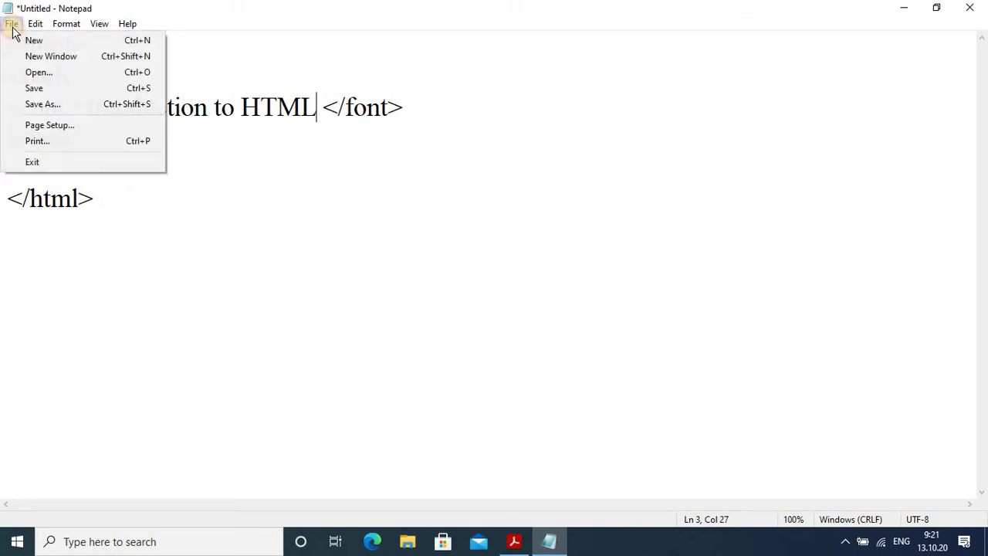
{"action": "left_click", "coordinate": [48, 89]}
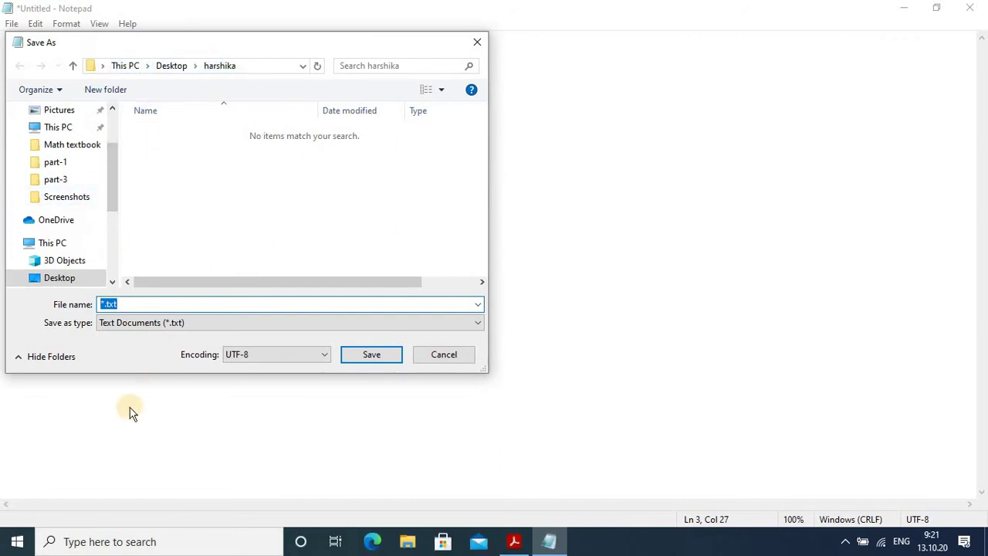
{"action": "left_click", "coordinate": [144, 306]}
{"action": "type", "text": "A"}
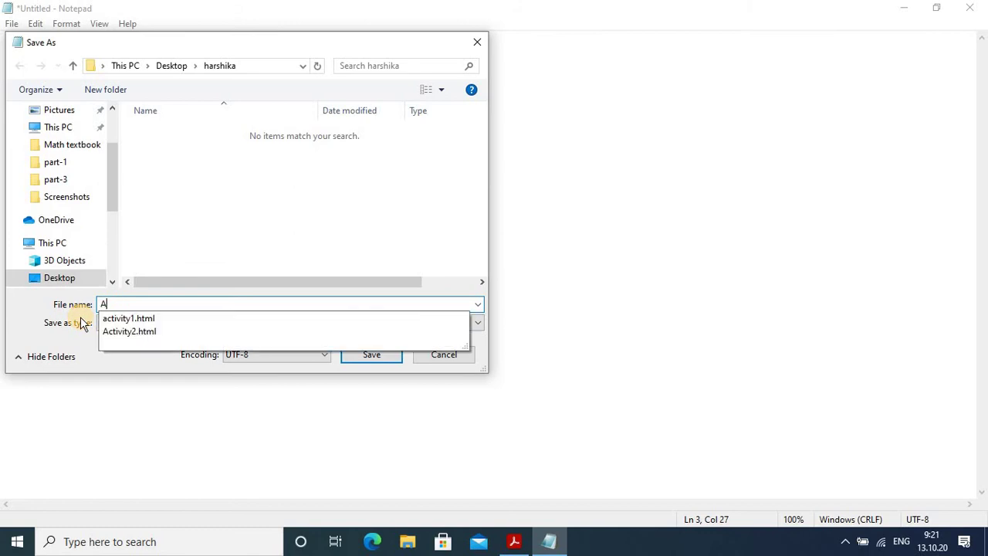
{"action": "type", "text": "CT"}
{"action": "key", "text": "BackSpace"}
{"action": "key", "text": "BackSpace"}
{"action": "key", "text": "BackSpace"}
{"action": "type", "text": "act"}
{"action": "type", "text": "ivity"}
{"action": "type", "text": "3."}
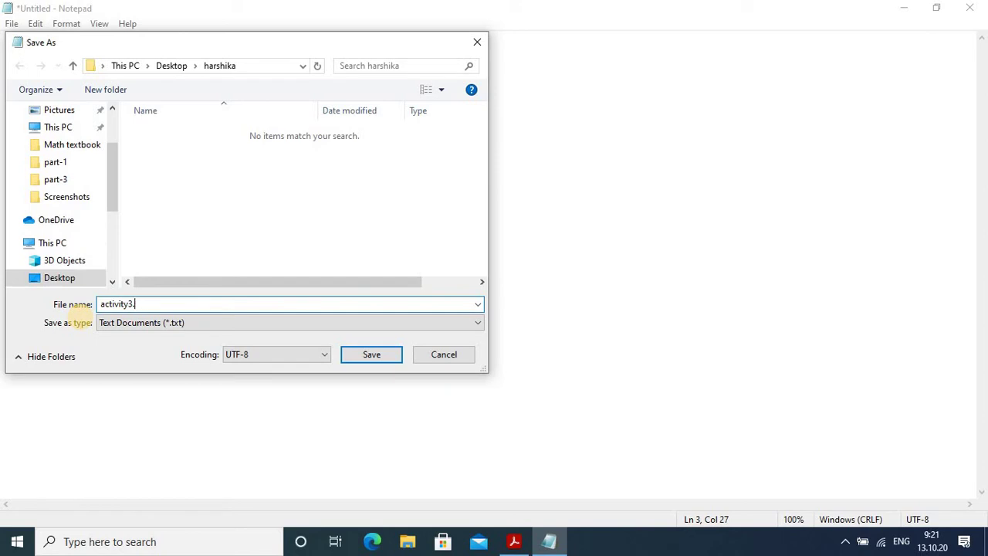
{"action": "type", "text": "html"}
Save activity3.html, minimize Notepad and open the harshika folder on the desktop.
{"action": "left_click", "coordinate": [371, 353]}
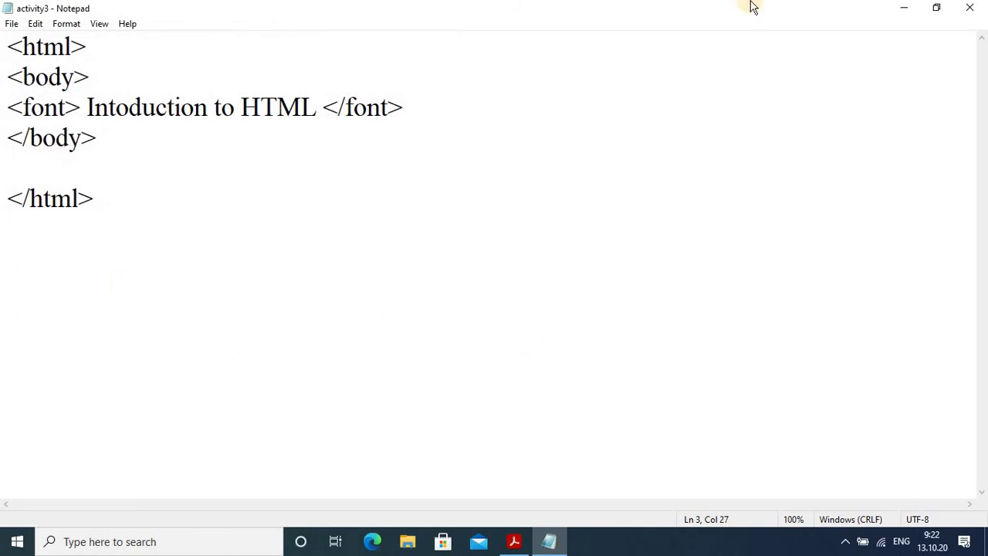
{"action": "left_click", "coordinate": [899, 9]}
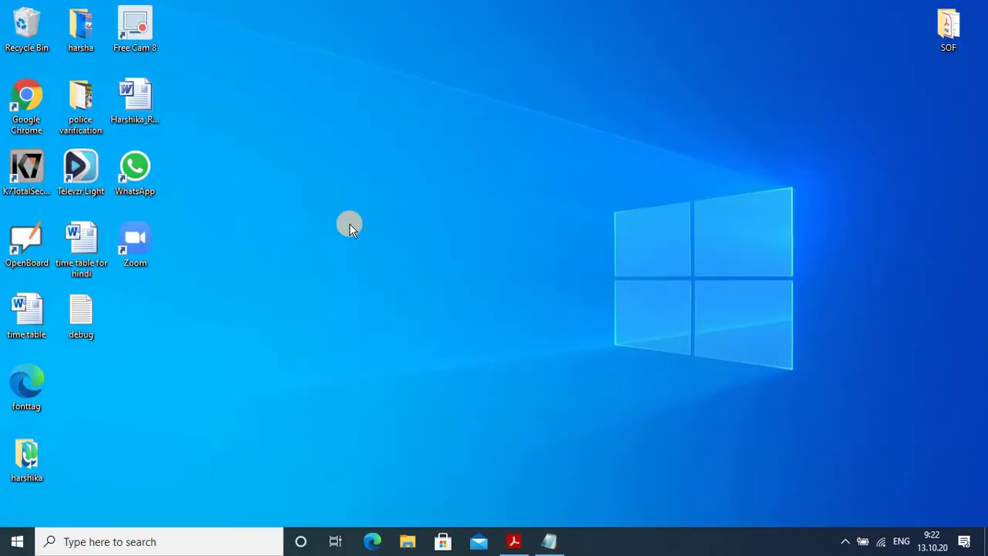
{"action": "double_click", "coordinate": [23, 463]}
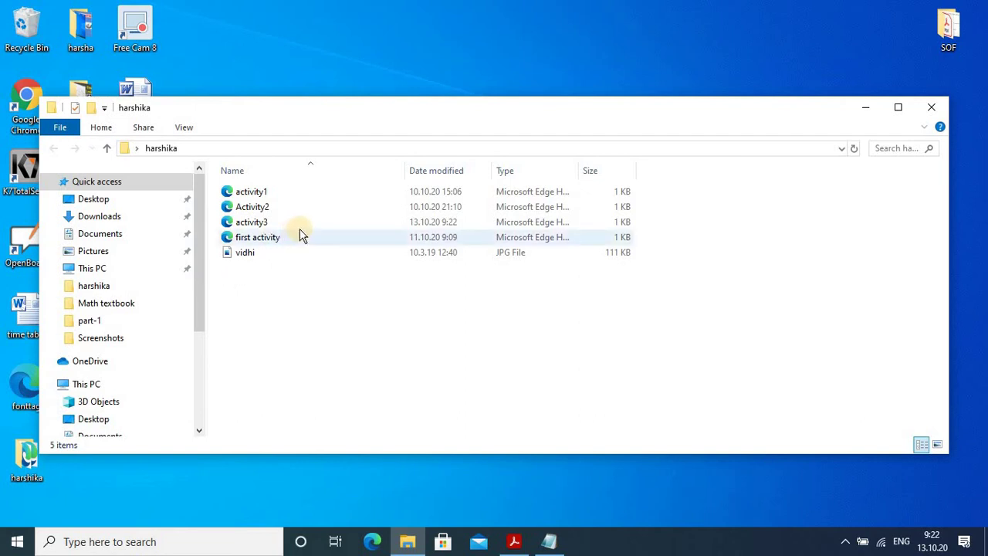
Open activity3 in Edge and zoom in on the rendered page.
{"action": "double_click", "coordinate": [256, 222]}
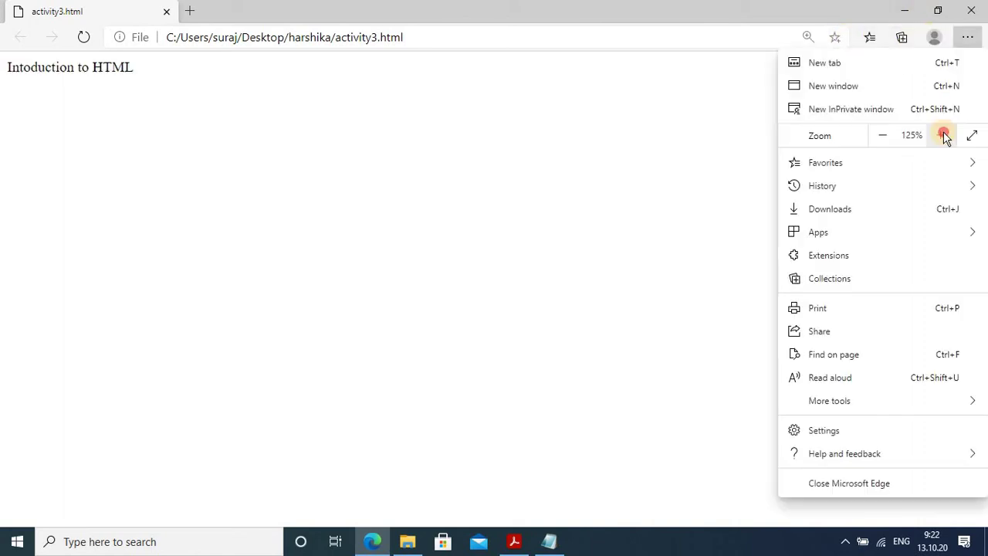
{"action": "left_click", "coordinate": [941, 135]}
{"action": "left_click", "coordinate": [940, 135]}
{"action": "left_click", "coordinate": [618, 247]}
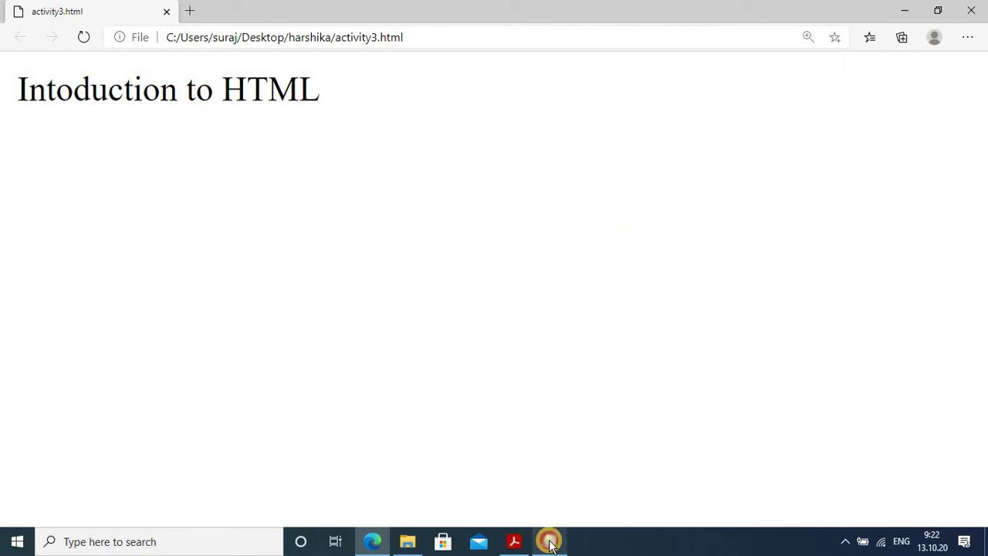
Add size=20 to the opening font tag in Notepad and save activity3.html.
{"action": "left_click", "coordinate": [550, 542]}
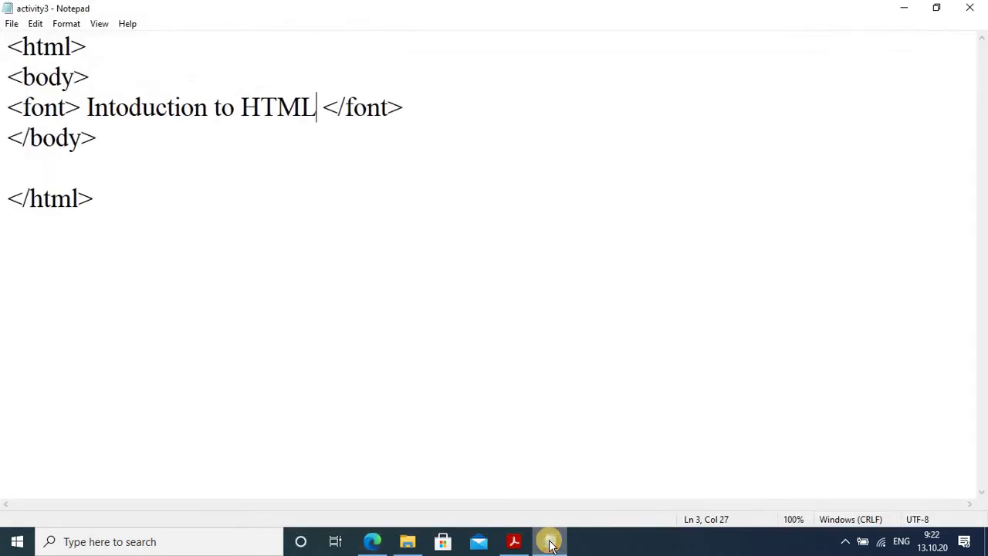
{"action": "left_click", "coordinate": [69, 109]}
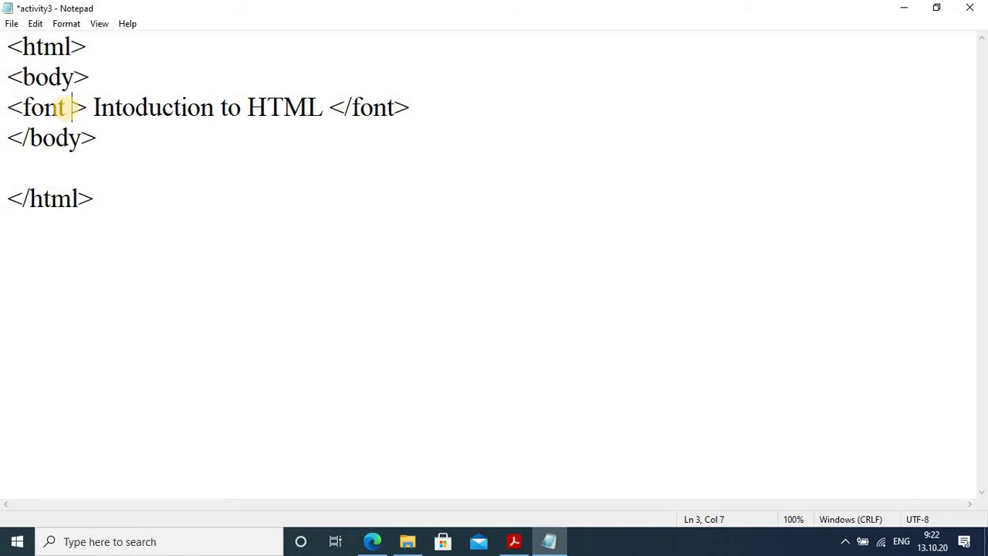
{"action": "type", "text": "s"}
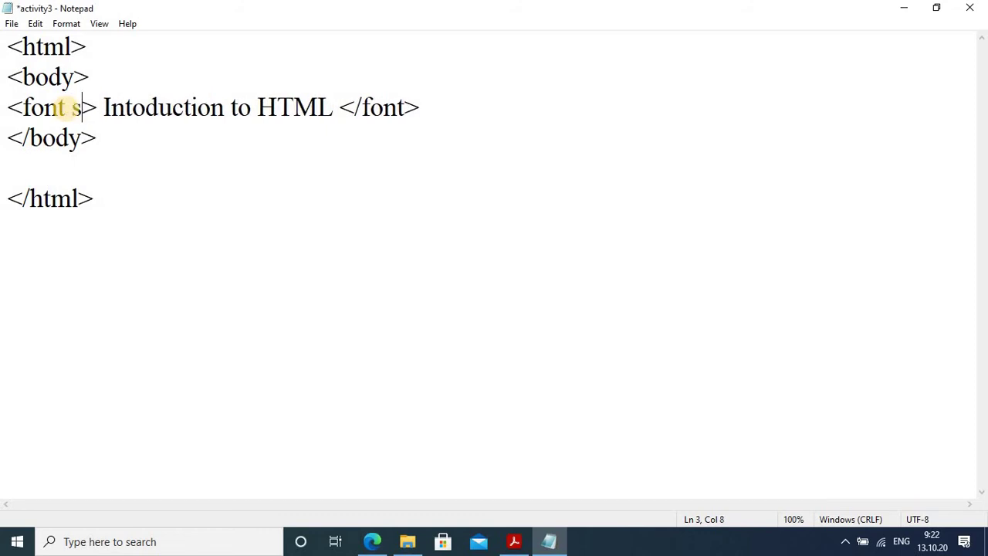
{"action": "type", "text": "ize"}
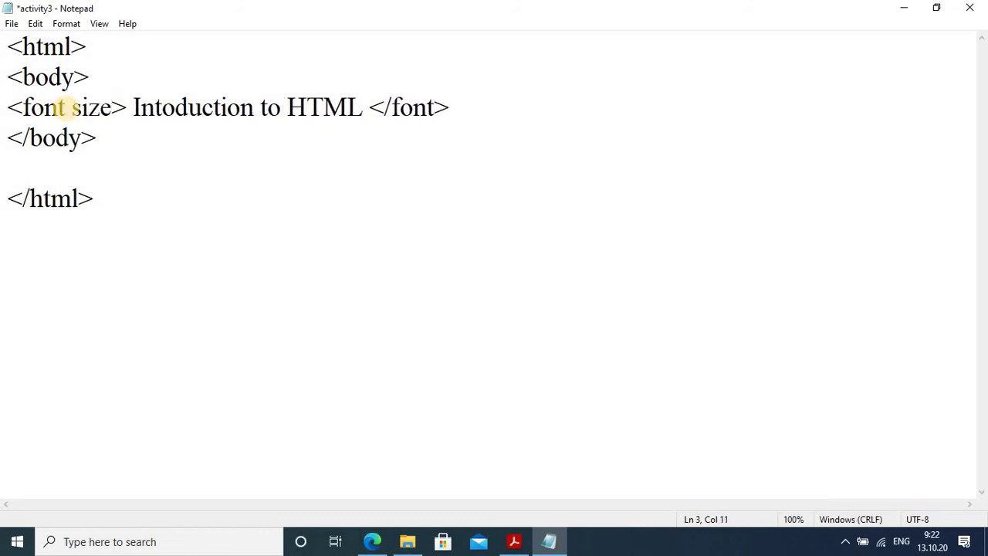
{"action": "type", "text": "="}
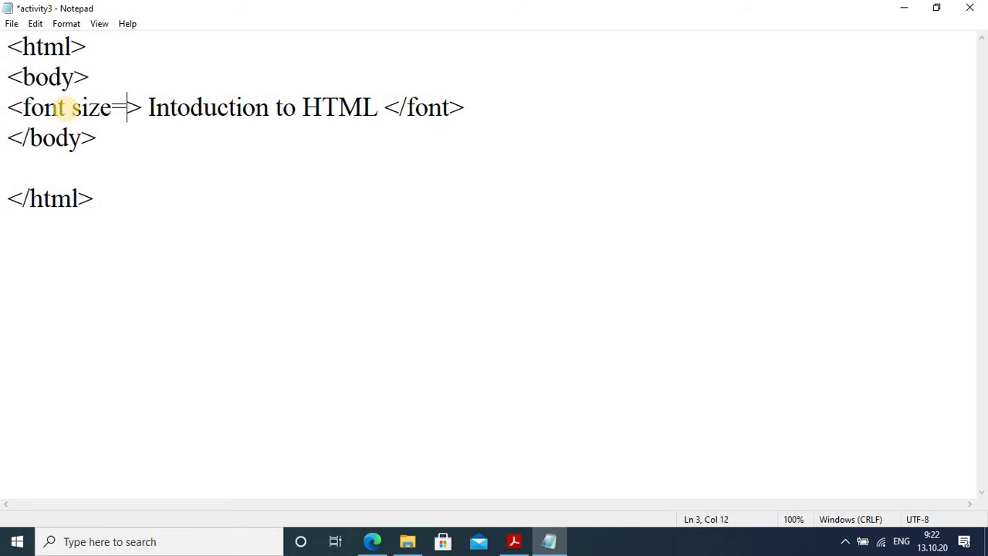
{"action": "type", "text": "20"}
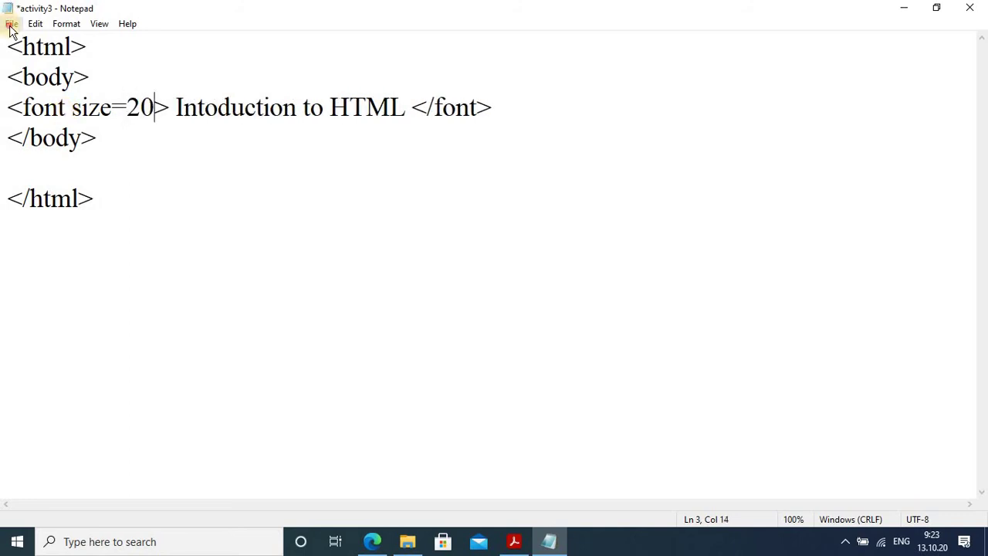
{"action": "left_click", "coordinate": [11, 24]}
{"action": "left_click", "coordinate": [35, 88]}
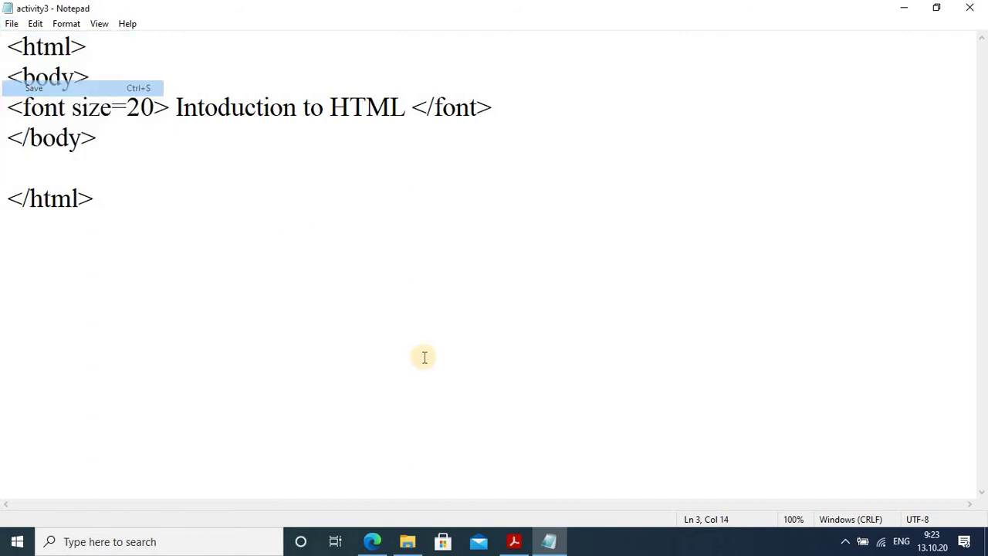
Reload the page in Edge, zoom out to fit the size-20 heading, and return to Notepad.
{"action": "left_click", "coordinate": [374, 540]}
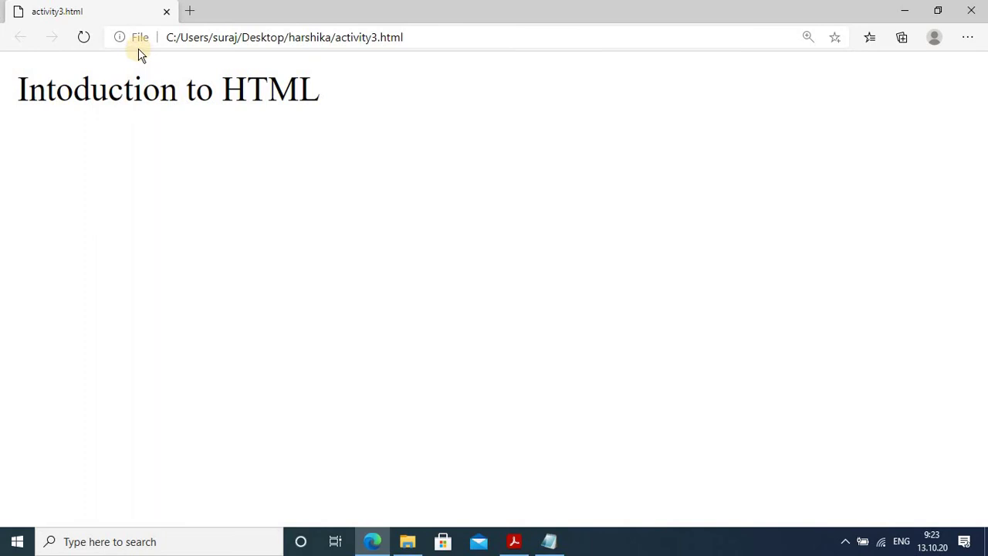
{"action": "left_click", "coordinate": [83, 37]}
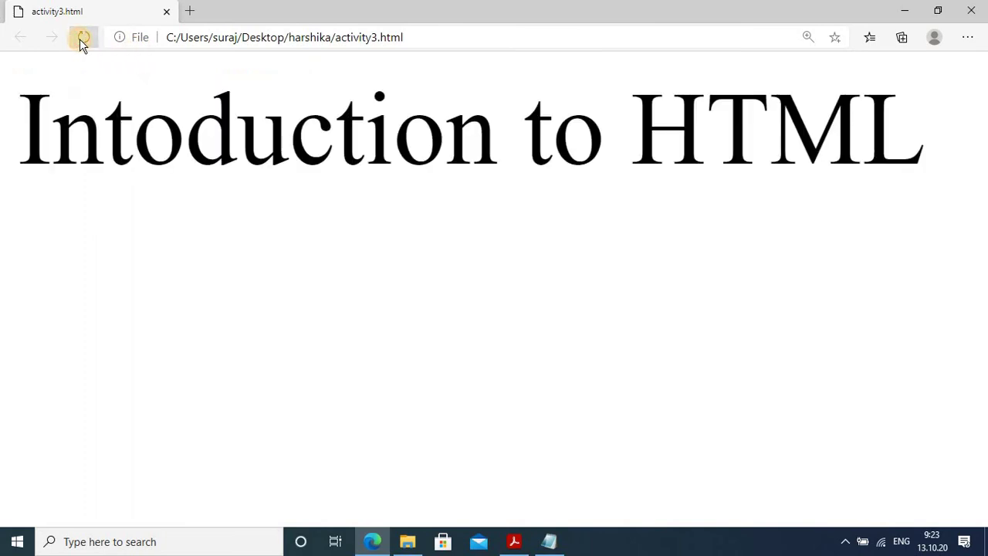
{"action": "left_click", "coordinate": [967, 37]}
{"action": "left_click", "coordinate": [883, 135]}
{"action": "left_click", "coordinate": [883, 135]}
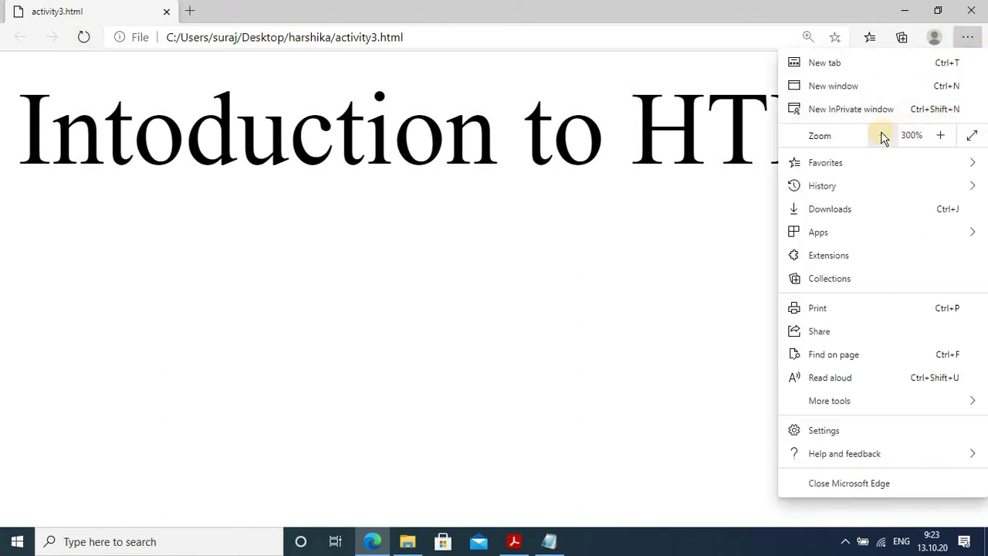
{"action": "left_click", "coordinate": [882, 135]}
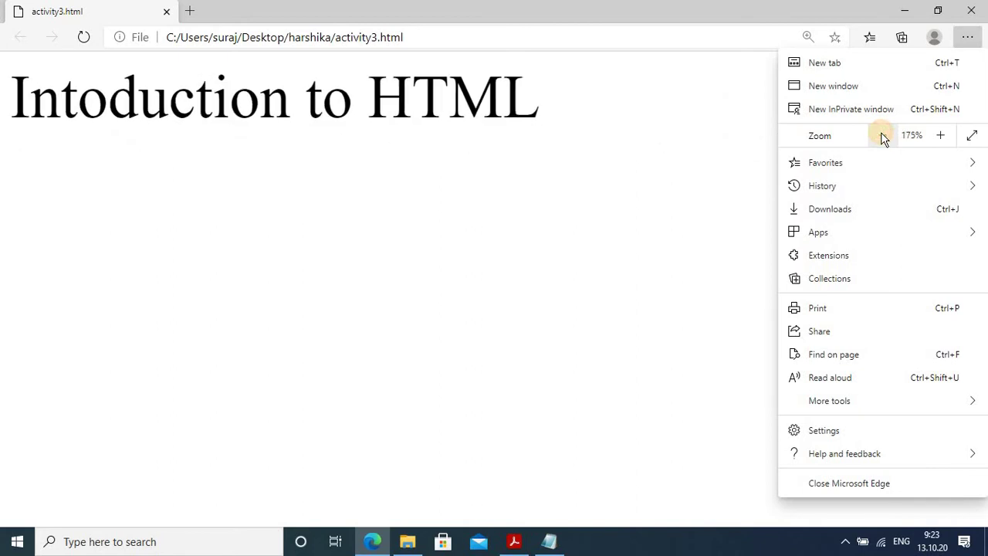
{"action": "left_click", "coordinate": [543, 238]}
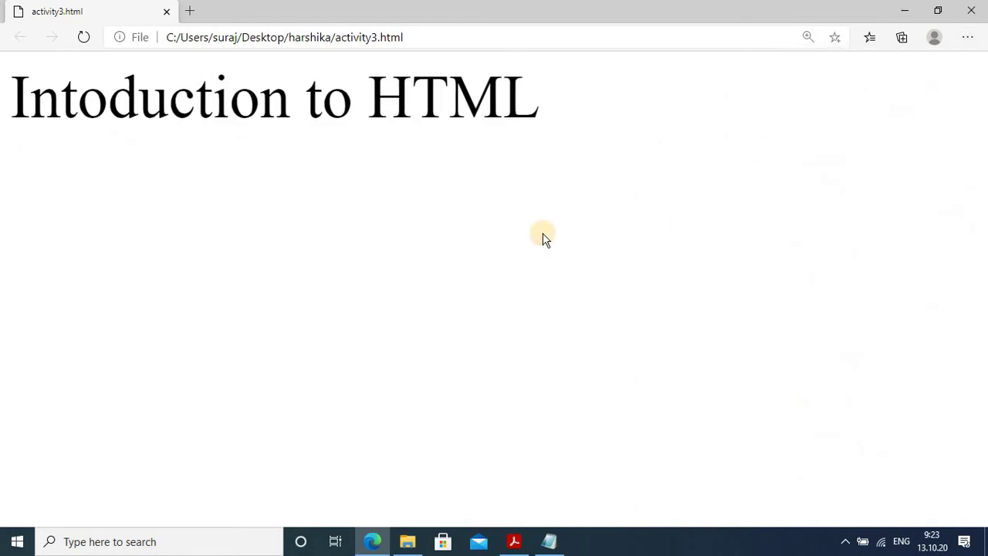
{"action": "left_click", "coordinate": [550, 544]}
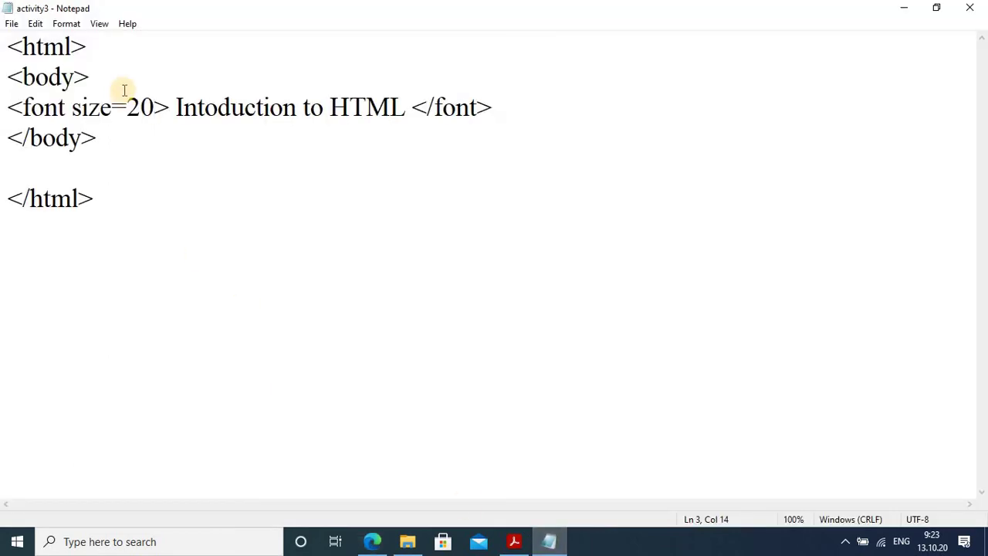
Add color="yellow" to the font tag and save with Ctrl+S.
{"action": "type", "text": "co"}
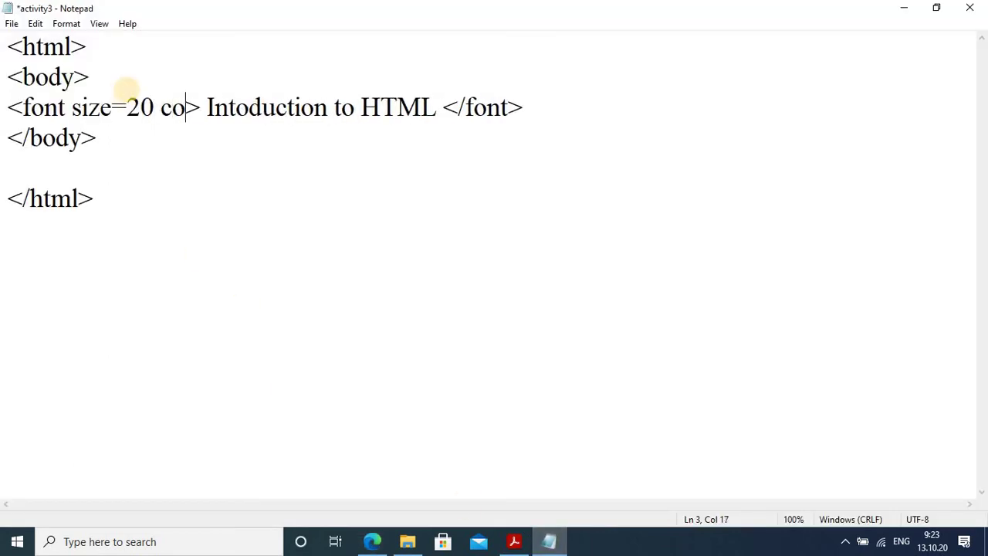
{"action": "type", "text": "lor"}
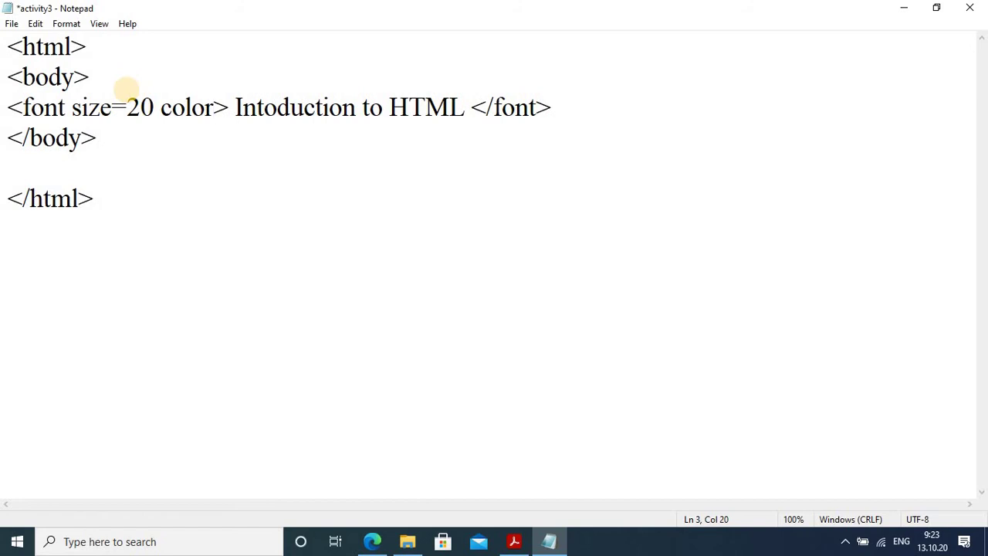
{"action": "type", "text": "="}
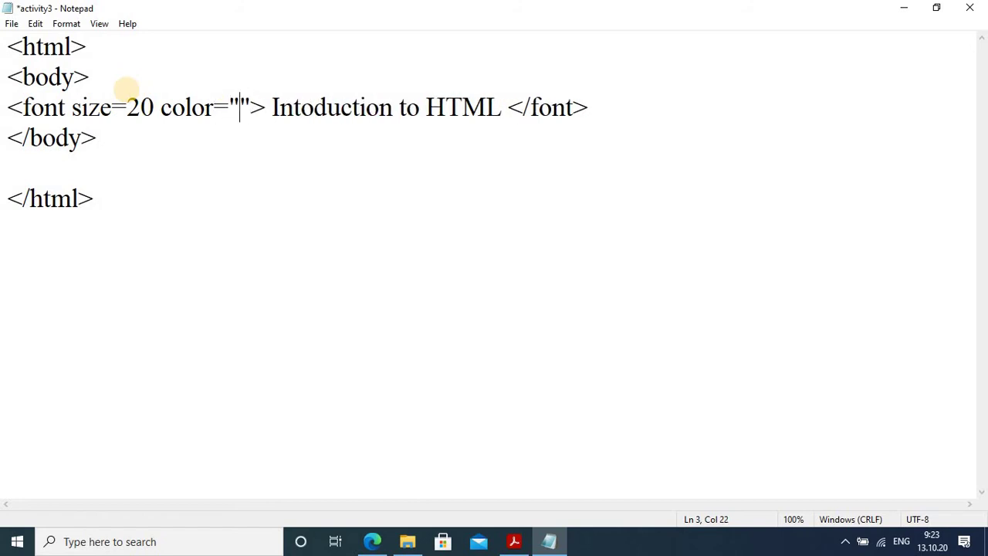
{"action": "type", "text": "yellow"}
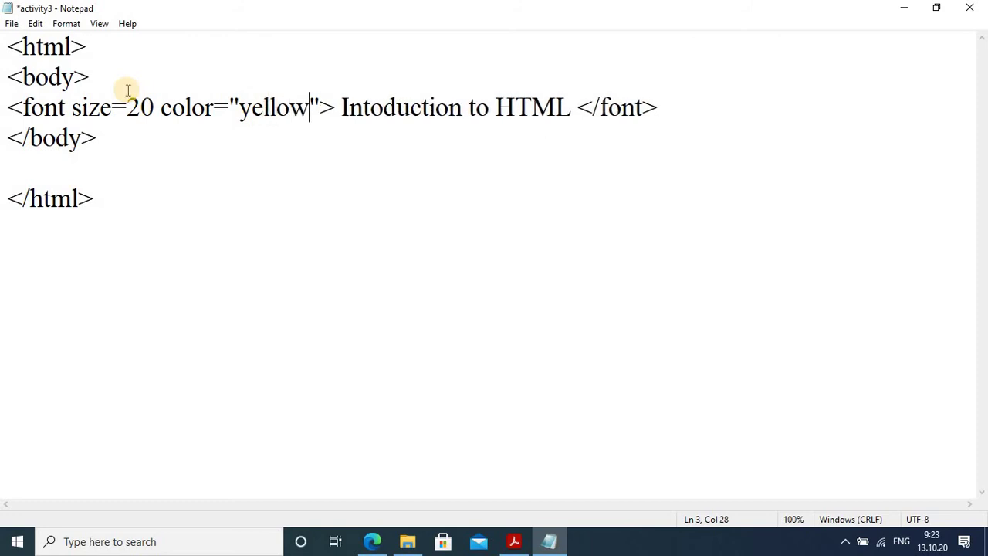
{"action": "key", "text": "ctrl+s"}
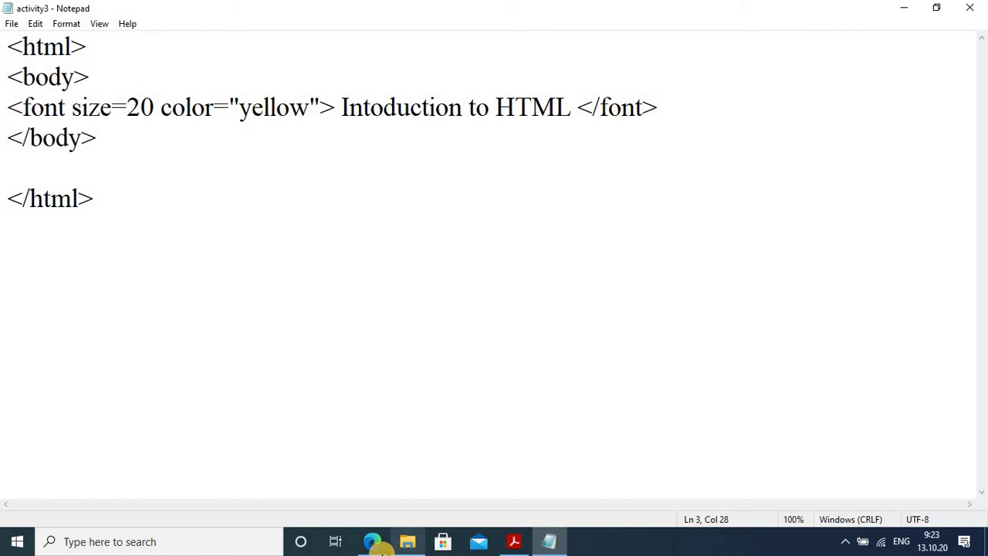
Reload activity3.html in Edge to see the heading in yellow.
{"action": "left_click", "coordinate": [373, 544]}
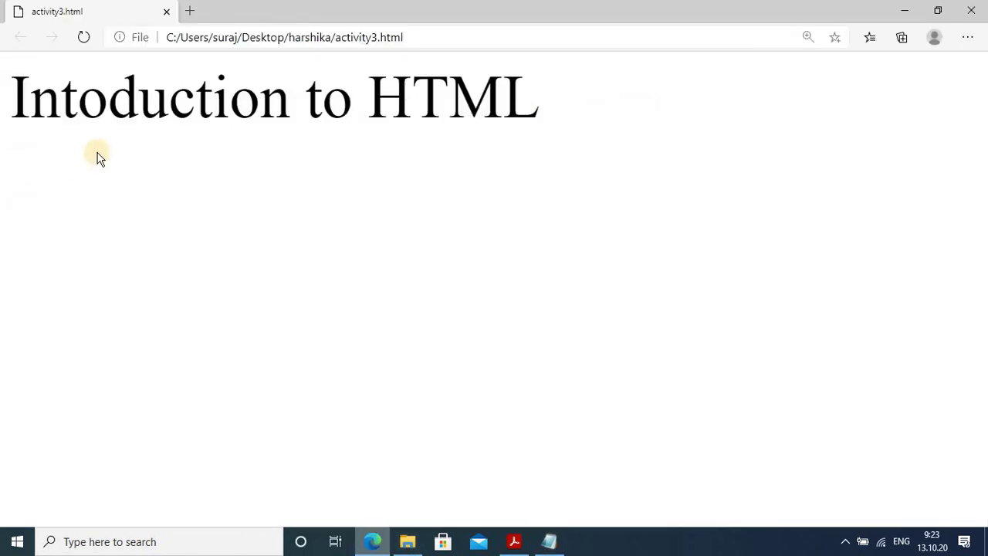
{"action": "left_click", "coordinate": [84, 39]}
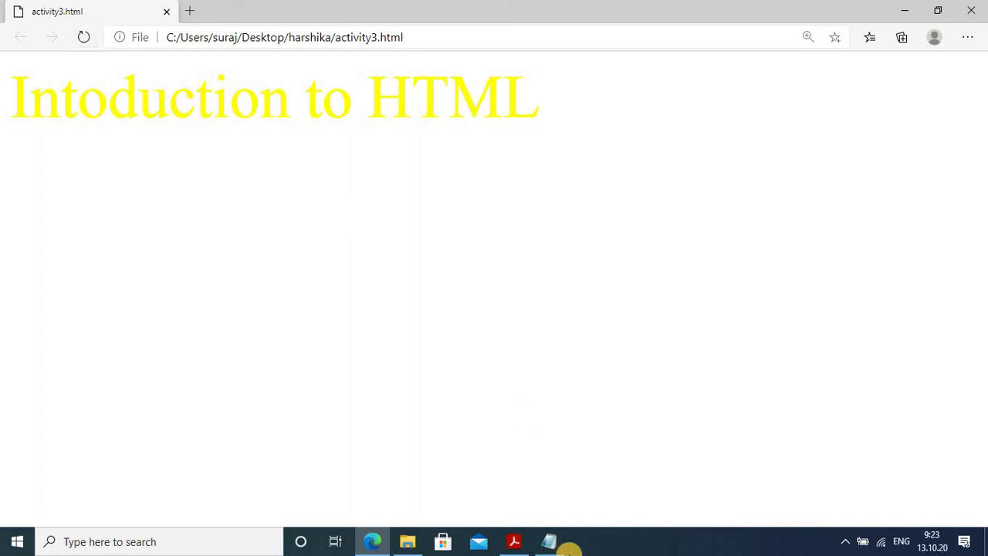
Add face="times new roman" to the font tag after the yellow color and save.
{"action": "left_click", "coordinate": [554, 541]}
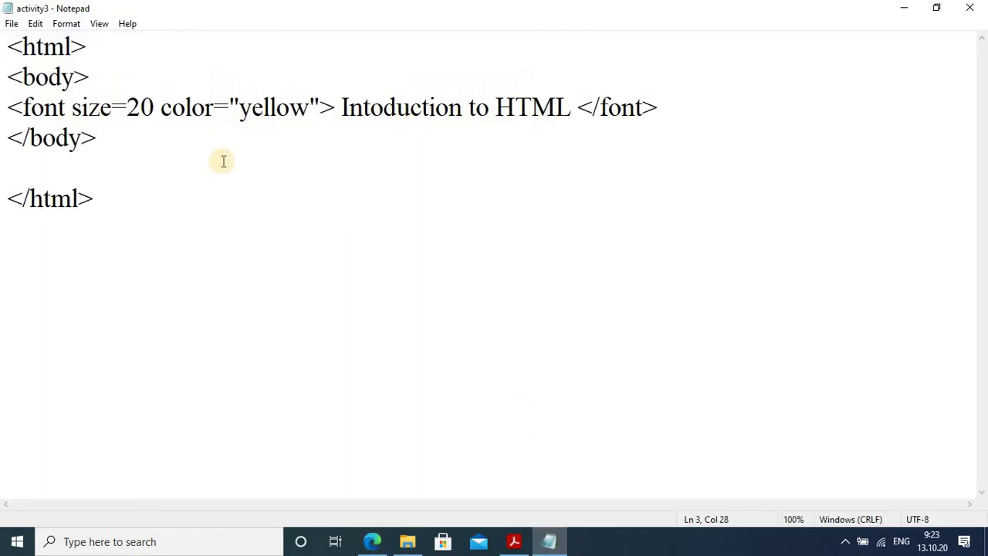
{"action": "left_click", "coordinate": [318, 108]}
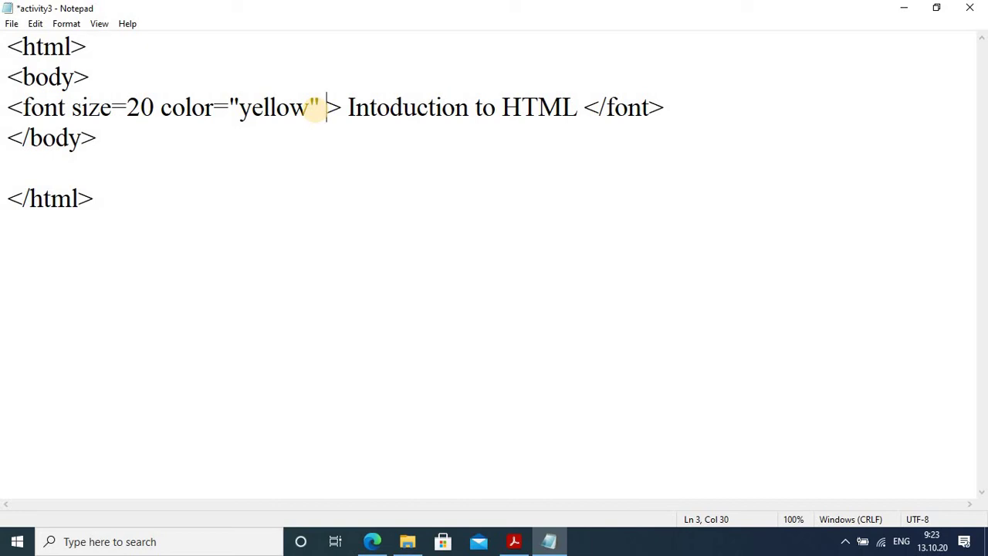
{"action": "type", "text": "fac"}
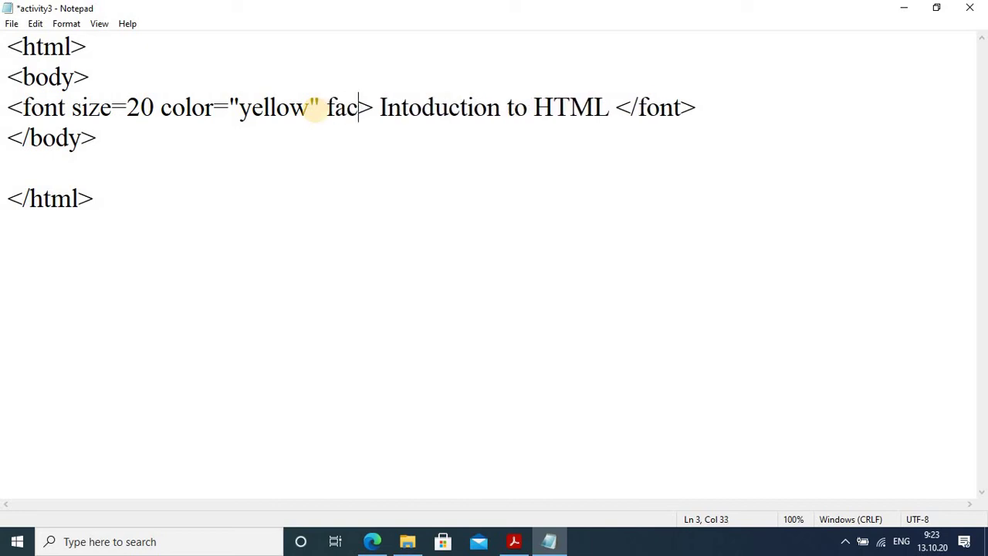
{"action": "type", "text": "e="}
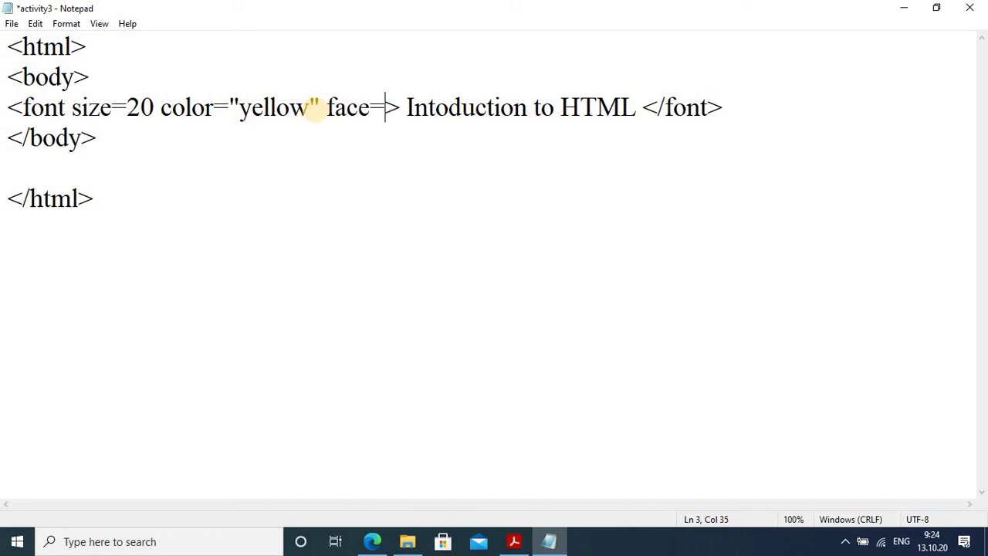
{"action": "type", "text": "\"\""}
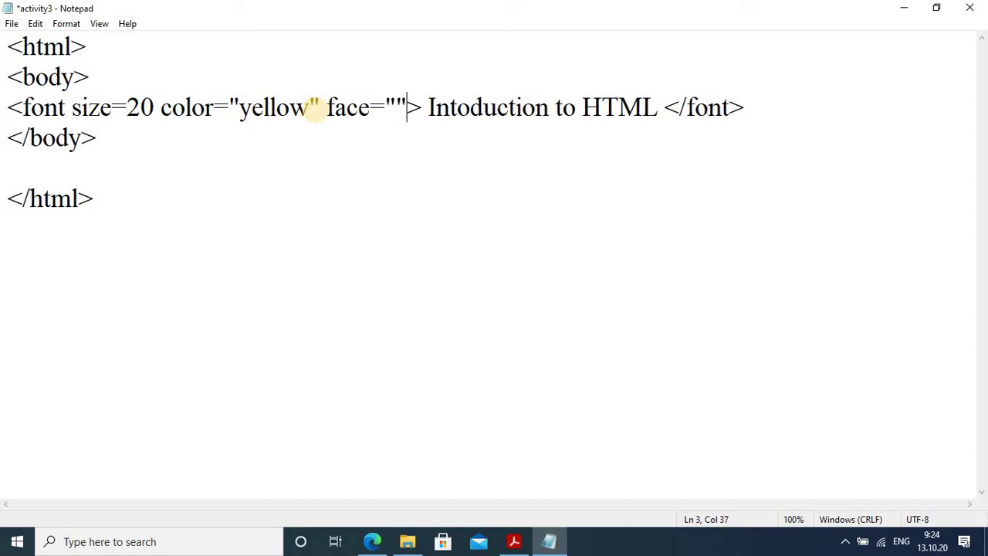
{"action": "key", "text": "Left"}
{"action": "type", "text": "ti"}
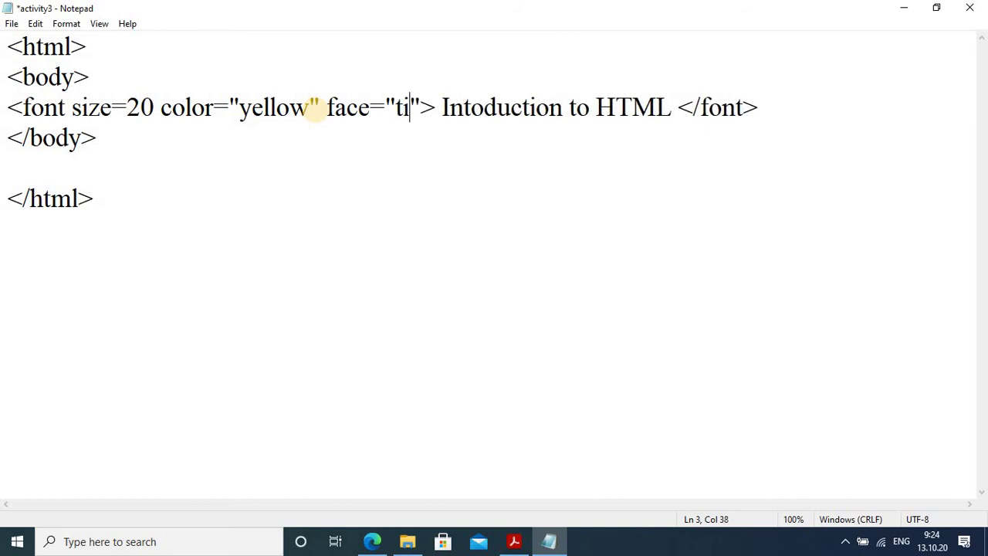
{"action": "type", "text": "mes ne"}
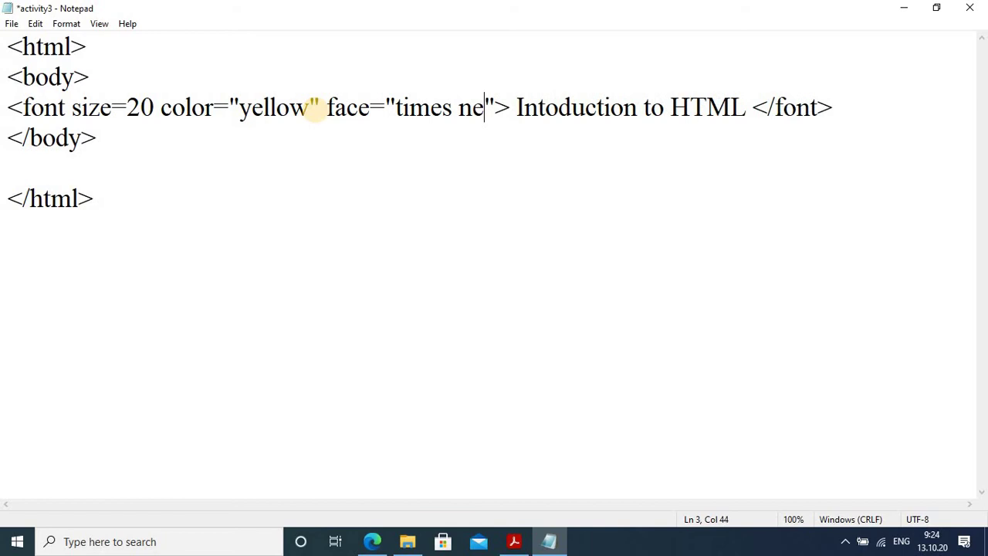
{"action": "type", "text": "w ro"}
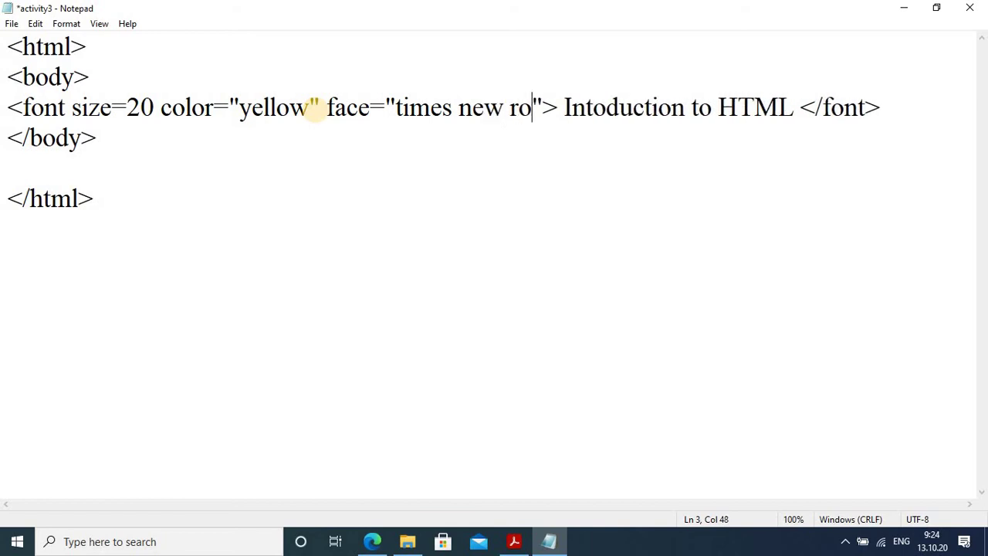
{"action": "type", "text": "man"}
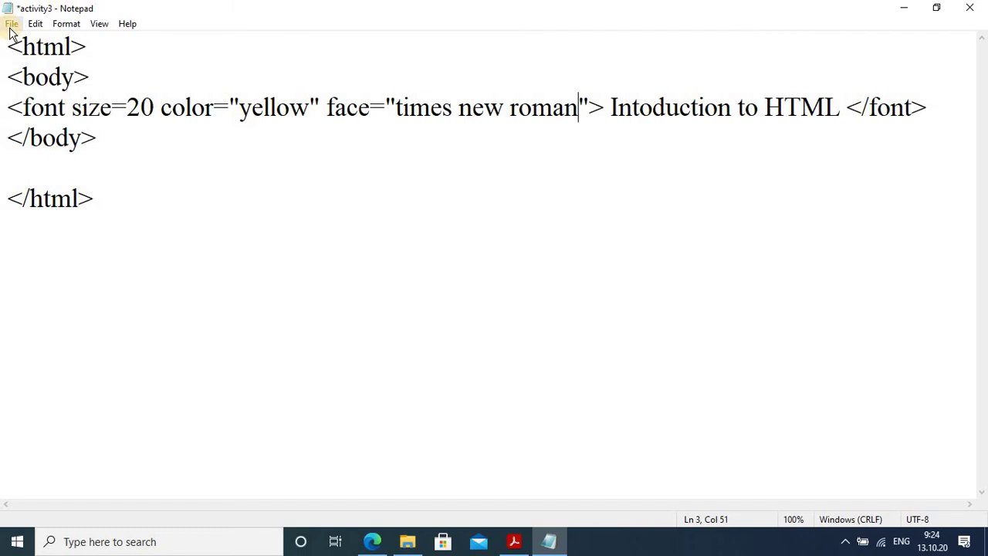
{"action": "left_click", "coordinate": [10, 24]}
{"action": "left_click", "coordinate": [38, 88]}
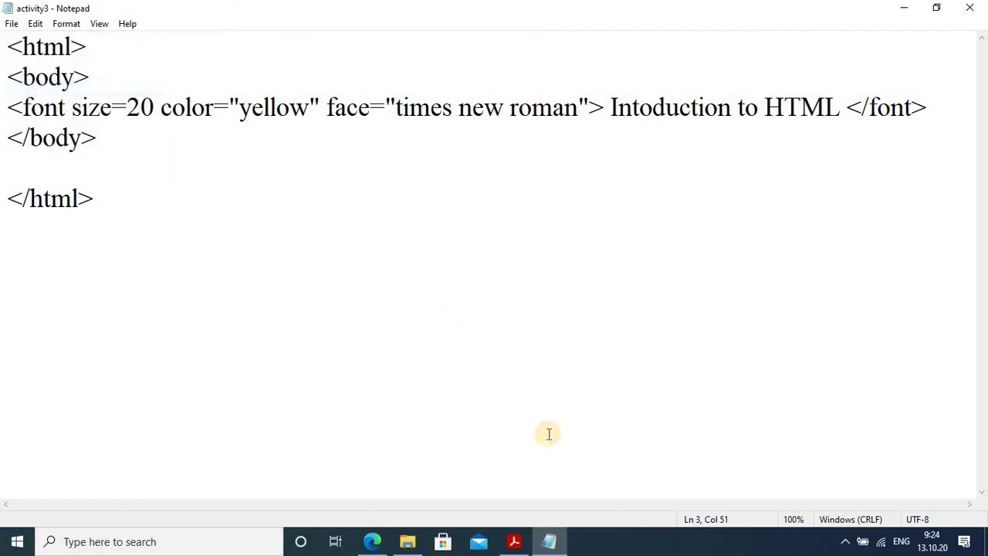
Reload activity3.html in Edge to check the face change.
{"action": "left_click", "coordinate": [371, 542]}
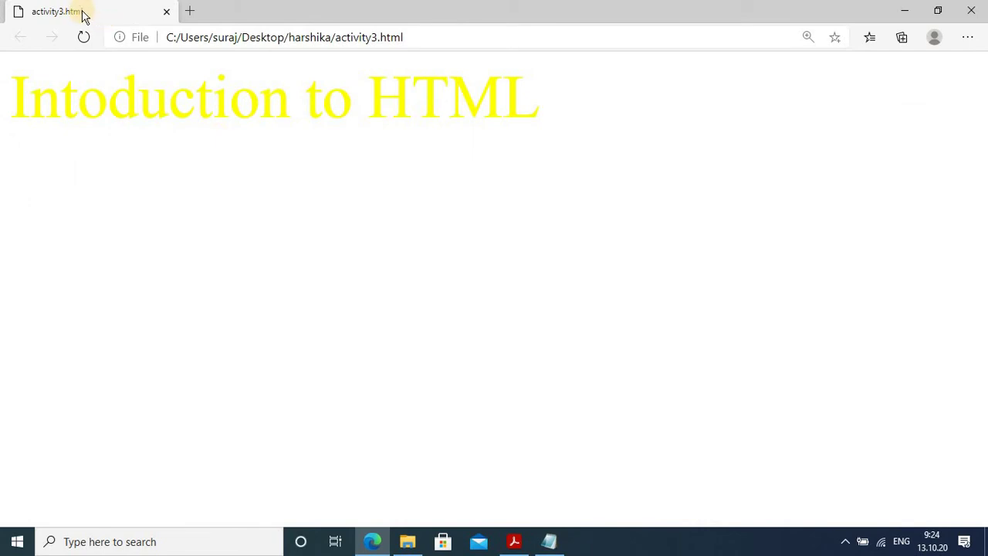
{"action": "left_click", "coordinate": [84, 35]}
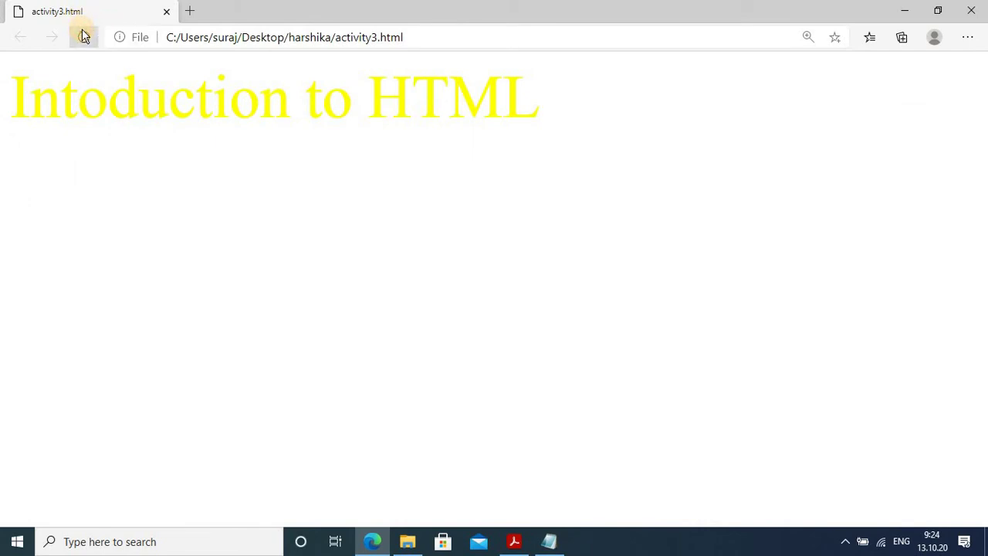
{"action": "left_click", "coordinate": [84, 36]}
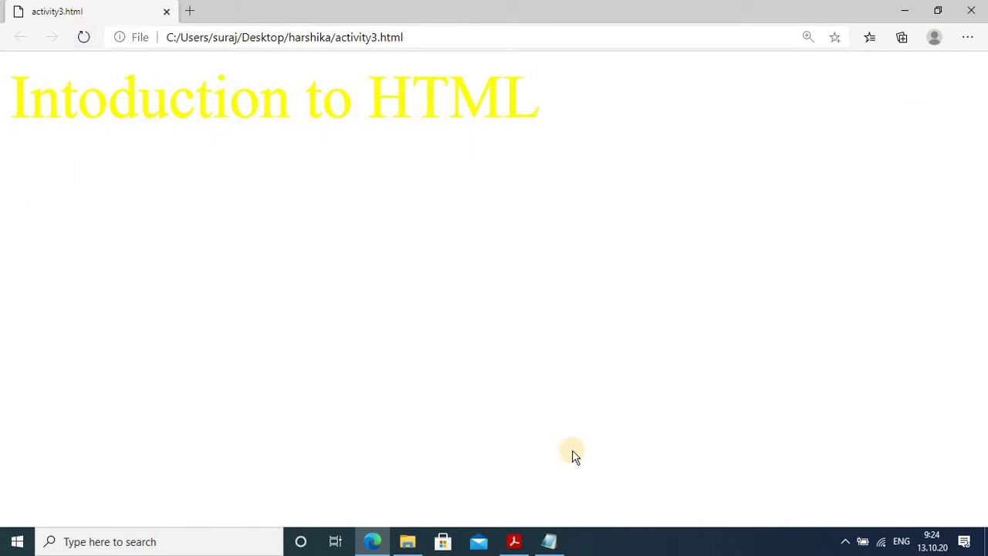
Replace the font face times new roman with "algerian" and save activity3.
{"action": "left_click", "coordinate": [549, 542]}
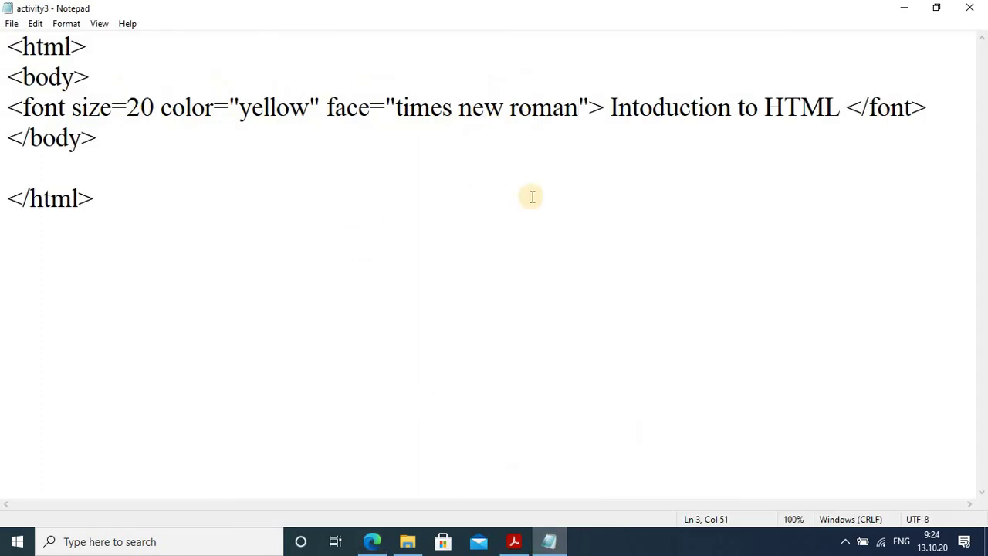
{"action": "key", "text": "BackSpace"}
{"action": "key", "text": "BackSpace"}
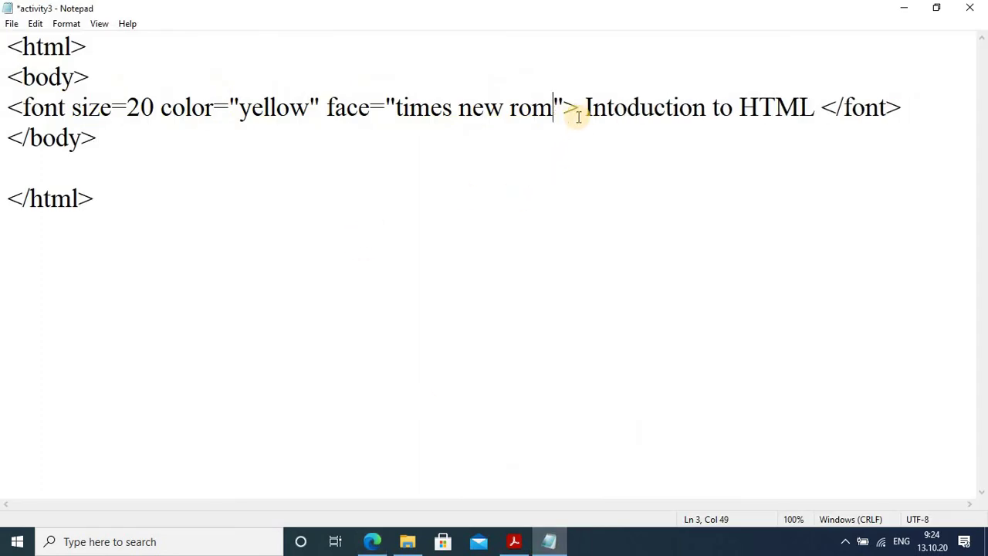
{"action": "key", "text": "BackSpace"}
{"action": "key", "text": "BackSpace"}
{"action": "key", "text": "BackSpace"}
{"action": "key", "text": "BackSpace"}
{"action": "key", "text": "BackSpace"}
{"action": "key", "text": "BackSpace"}
{"action": "key", "text": "BackSpace"}
{"action": "key", "text": "BackSpace"}
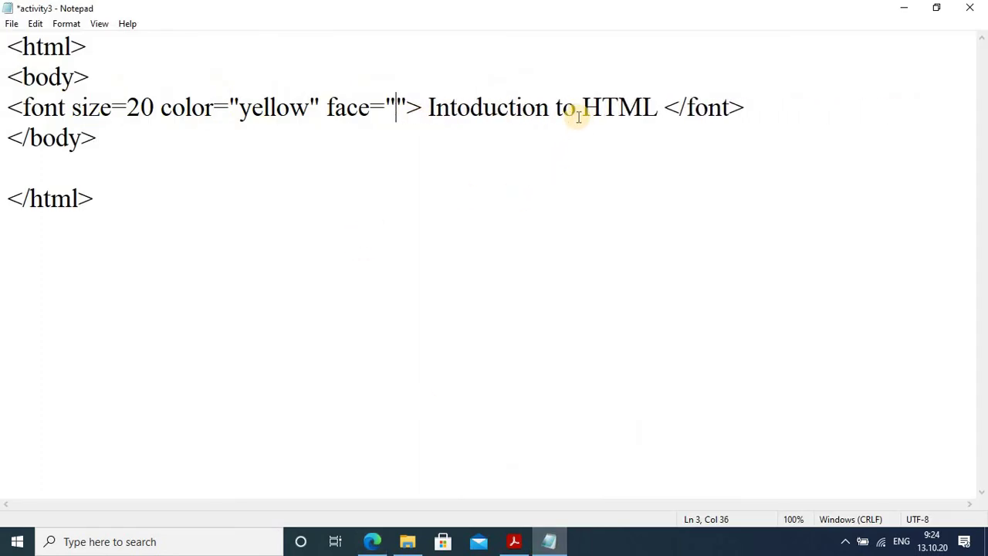
{"action": "type", "text": "a"}
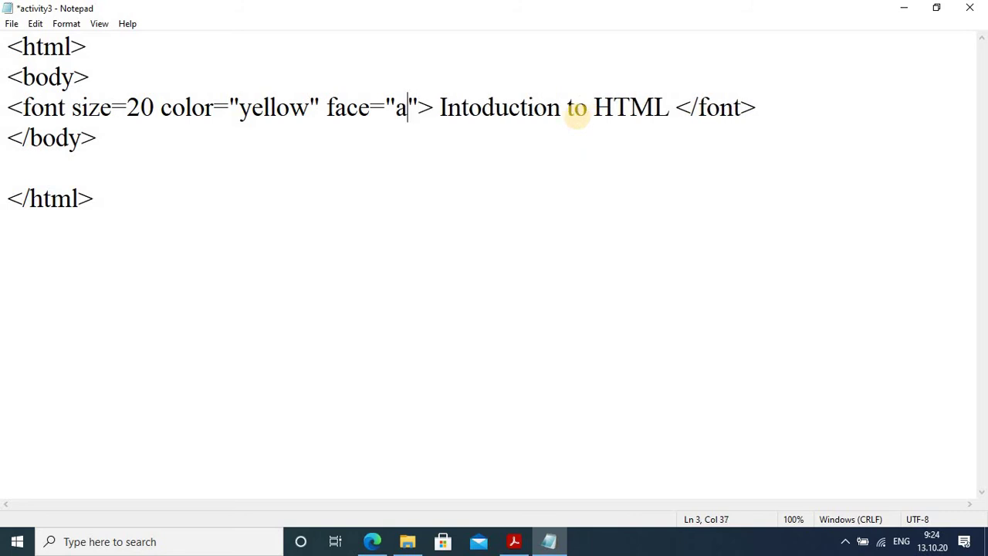
{"action": "type", "text": "lge"}
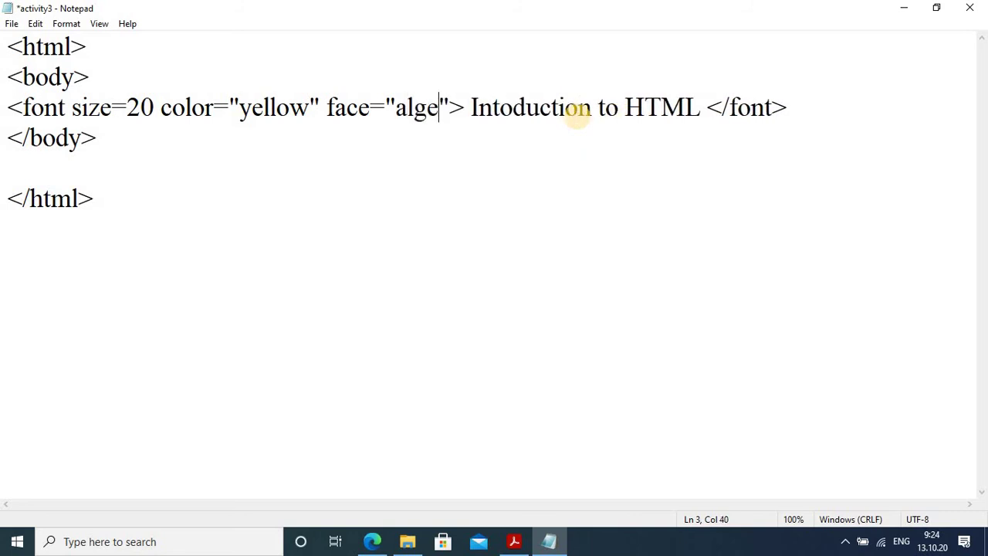
{"action": "type", "text": "rian"}
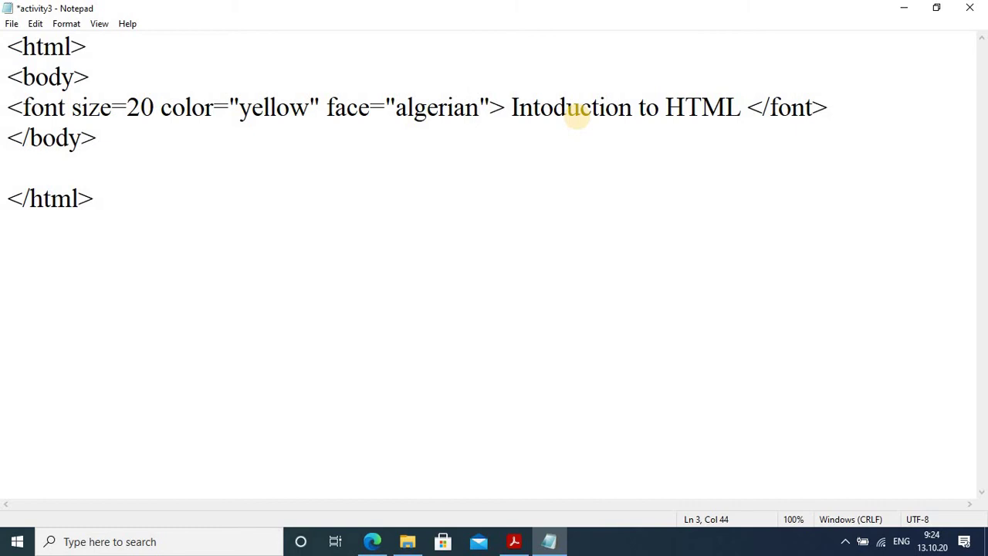
{"action": "left_click", "coordinate": [9, 21]}
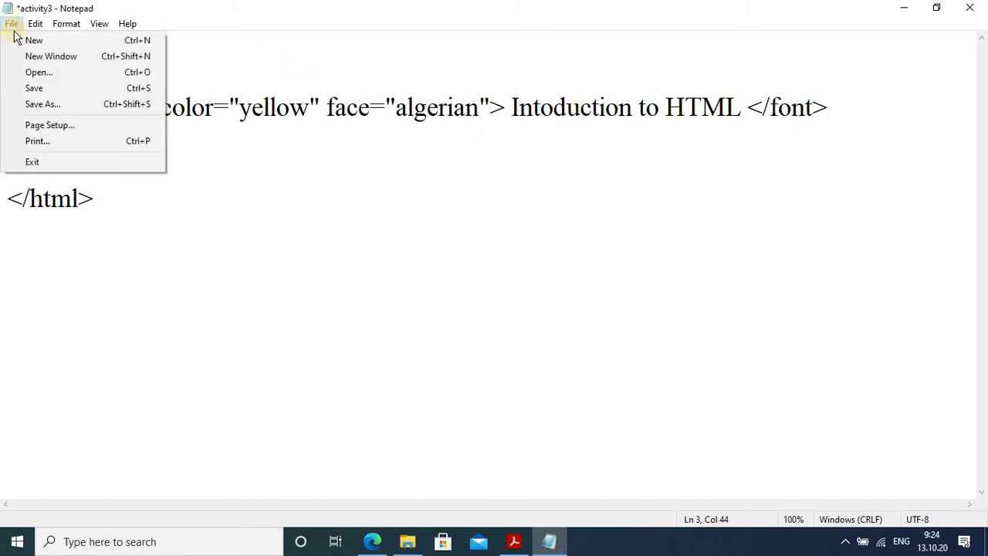
{"action": "left_click", "coordinate": [52, 89]}
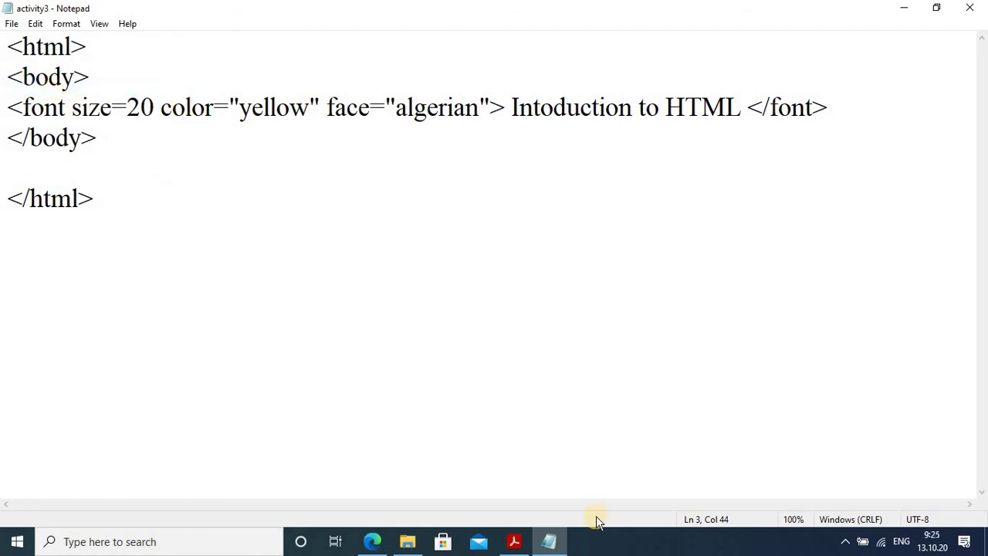
Reload activity3.html in Edge to see the Algerian heading, then return to the Notepad source.
{"action": "left_click", "coordinate": [548, 541]}
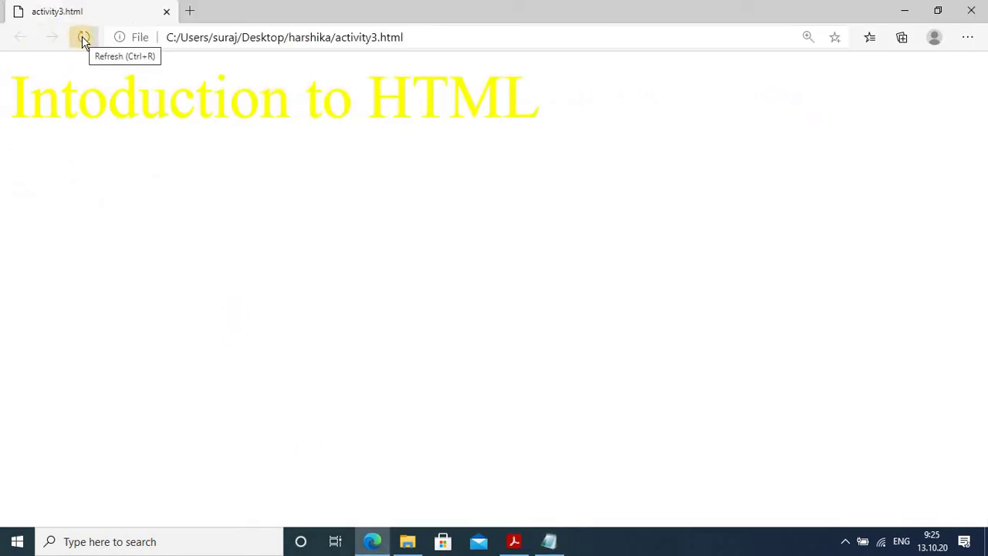
{"action": "left_click", "coordinate": [548, 544]}
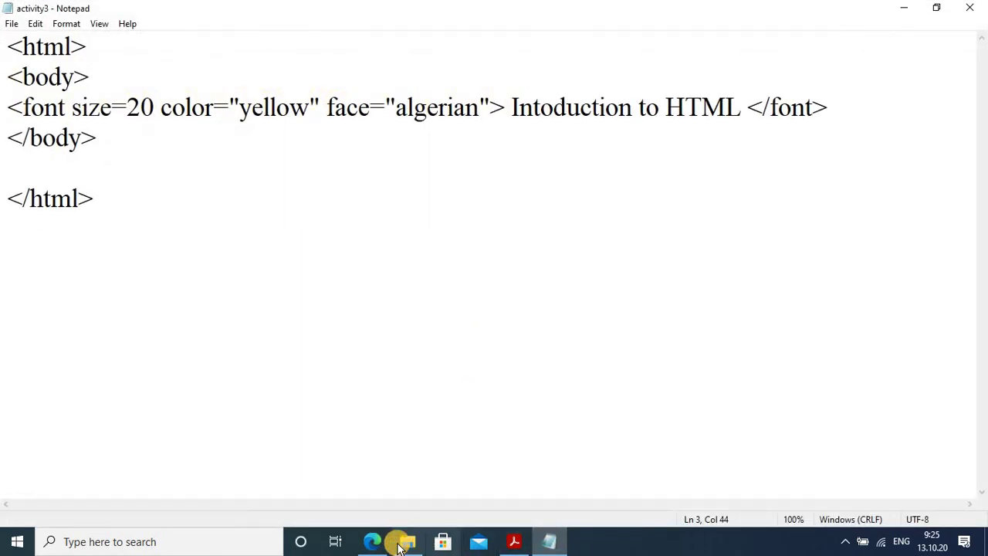
{"action": "left_click", "coordinate": [373, 541]}
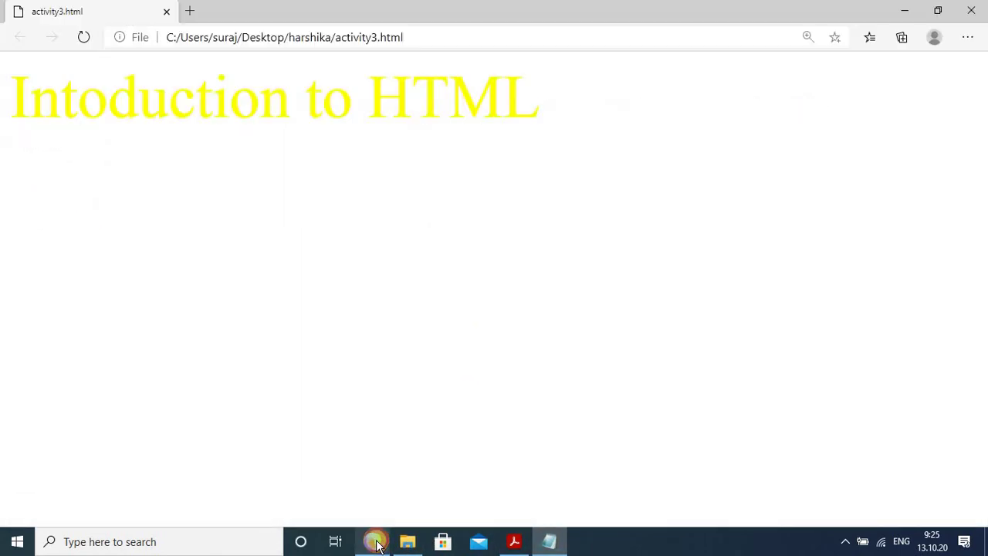
{"action": "left_click", "coordinate": [83, 37]}
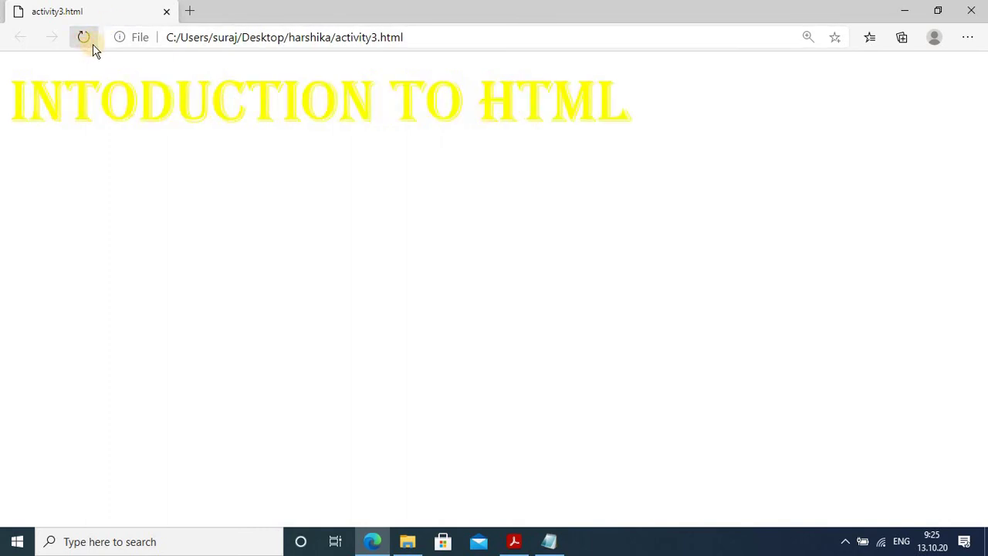
{"action": "left_click", "coordinate": [552, 542]}
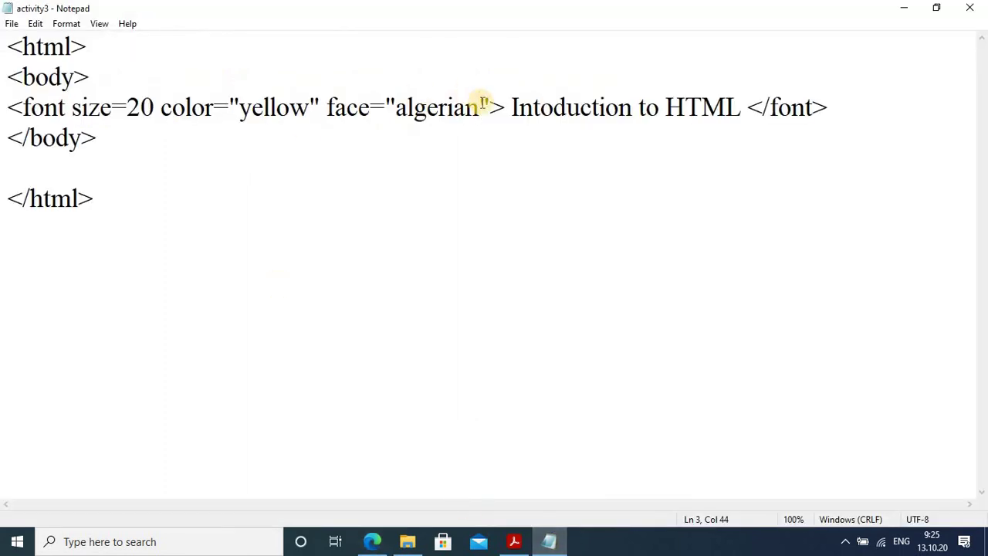
Change the face from algerian to "calibri", save, and reload Edge to show the Calibri heading.
{"action": "key", "text": "BackSpace"}
{"action": "key", "text": "BackSpace"}
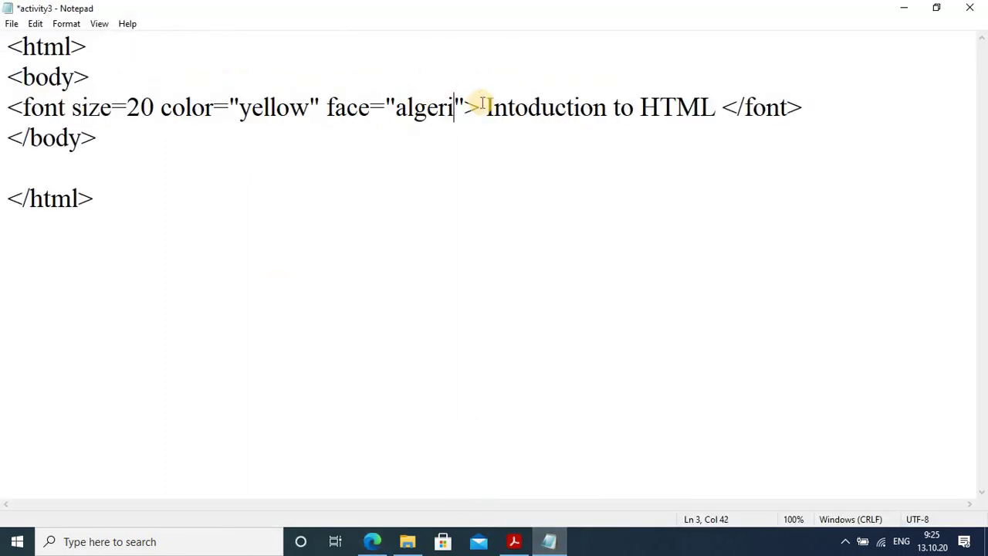
{"action": "key", "text": "BackSpace"}
{"action": "key", "text": "BackSpace"}
{"action": "key", "text": "BackSpace"}
{"action": "key", "text": "BackSpace"}
{"action": "key", "text": "BackSpace"}
{"action": "key", "text": "BackSpace"}
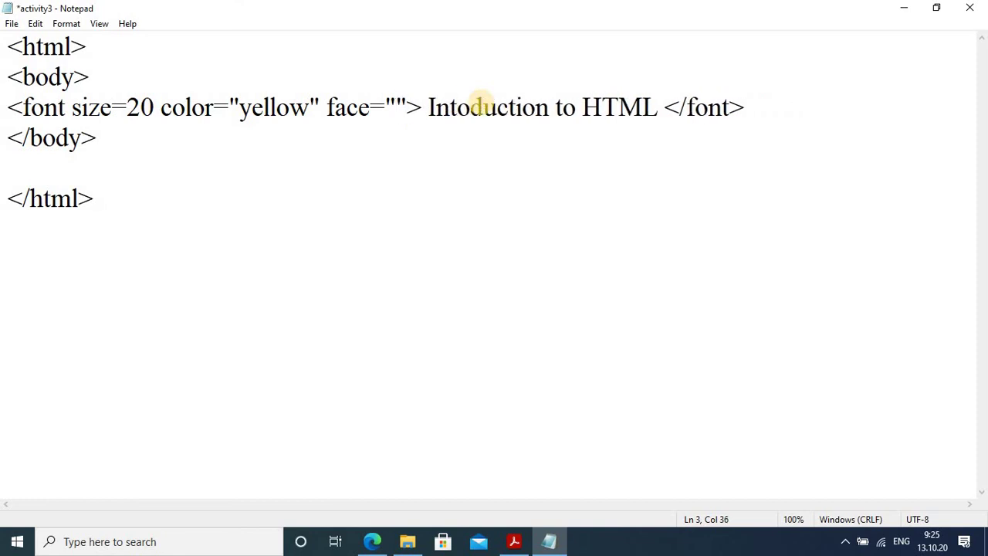
{"action": "type", "text": "cali"}
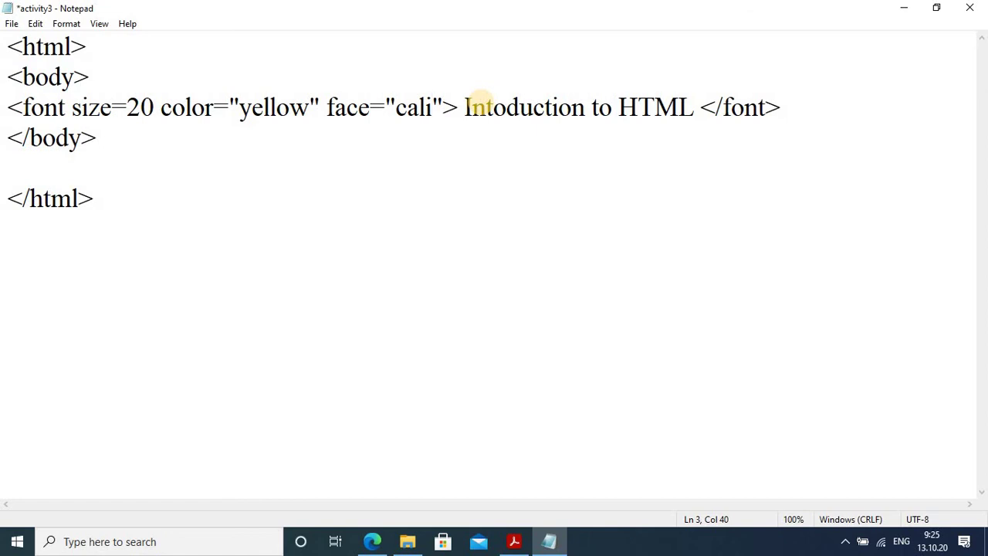
{"action": "type", "text": "bri"}
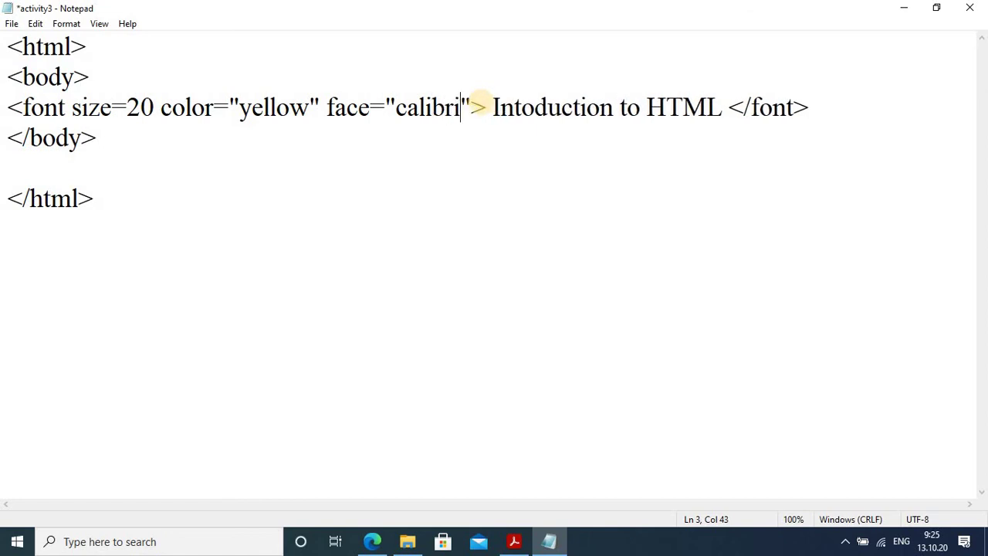
{"action": "key", "text": "ctrl+s"}
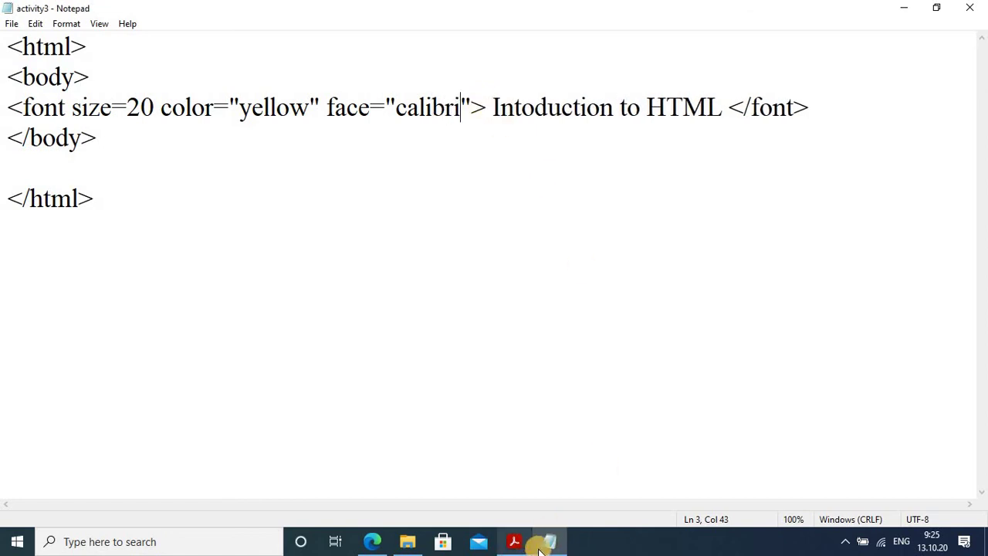
{"action": "left_click", "coordinate": [541, 548]}
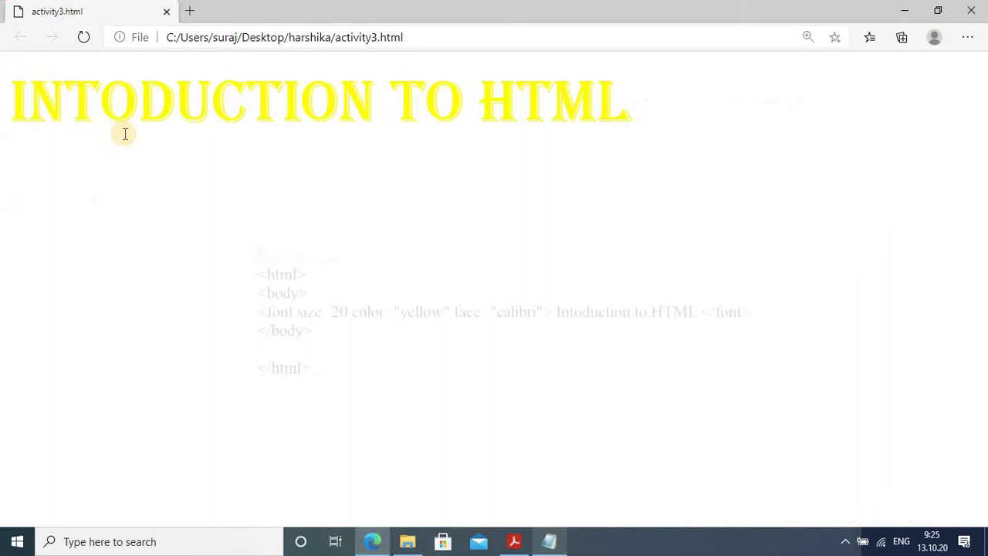
{"action": "left_click", "coordinate": [85, 39]}
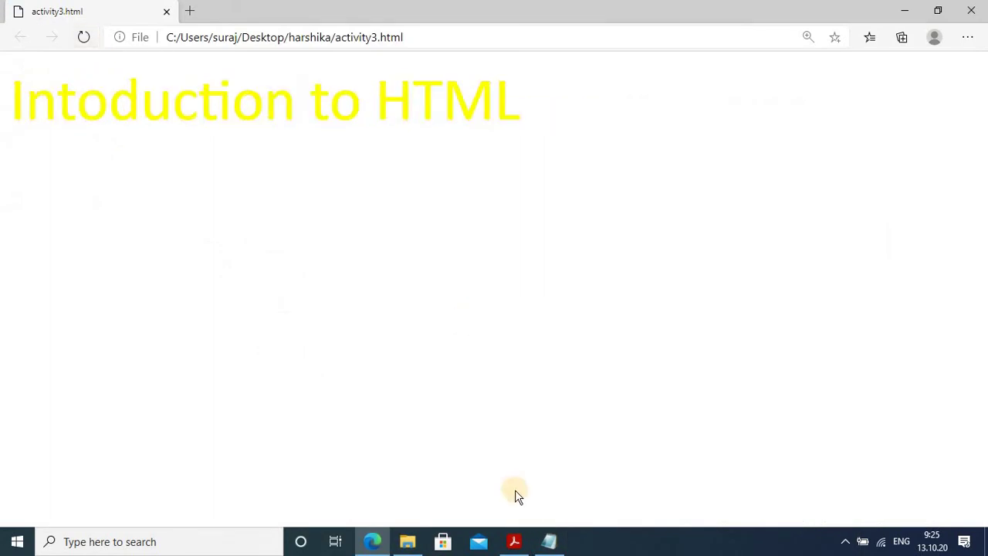
Replace the colour value yellow with "red" in the font tag and save activity3.
{"action": "left_click", "coordinate": [549, 541]}
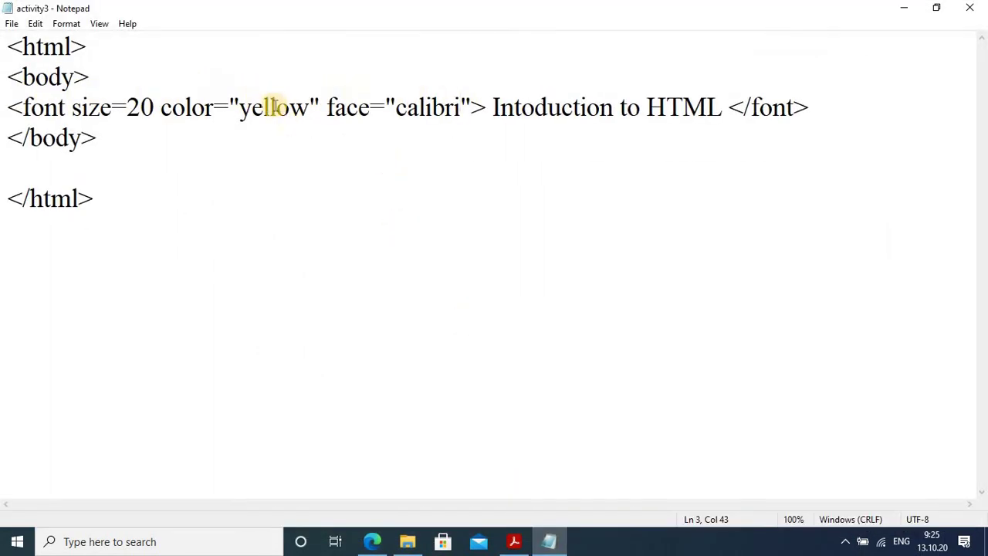
{"action": "left_click_drag", "start_coordinate": [309, 108], "coordinate": [244, 116]}
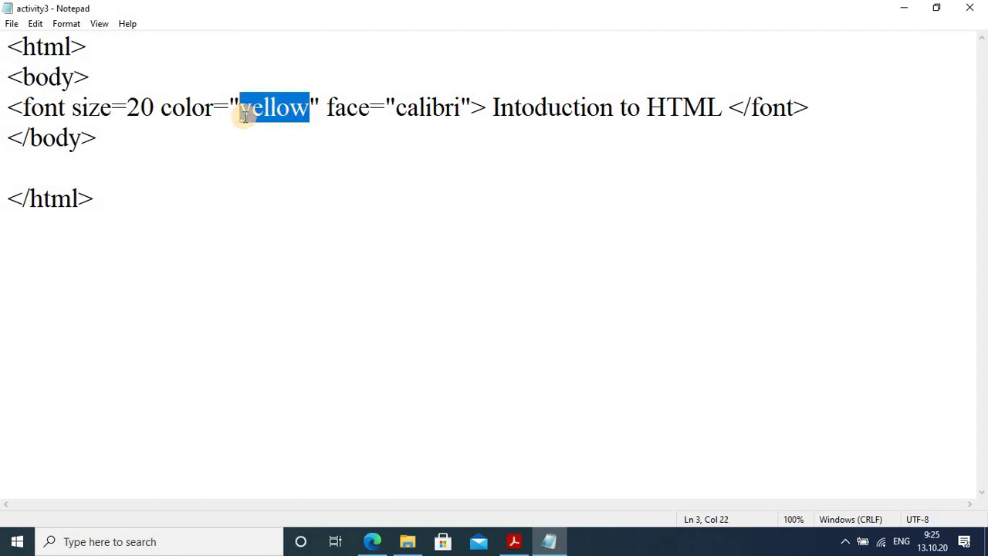
{"action": "type", "text": "rec"}
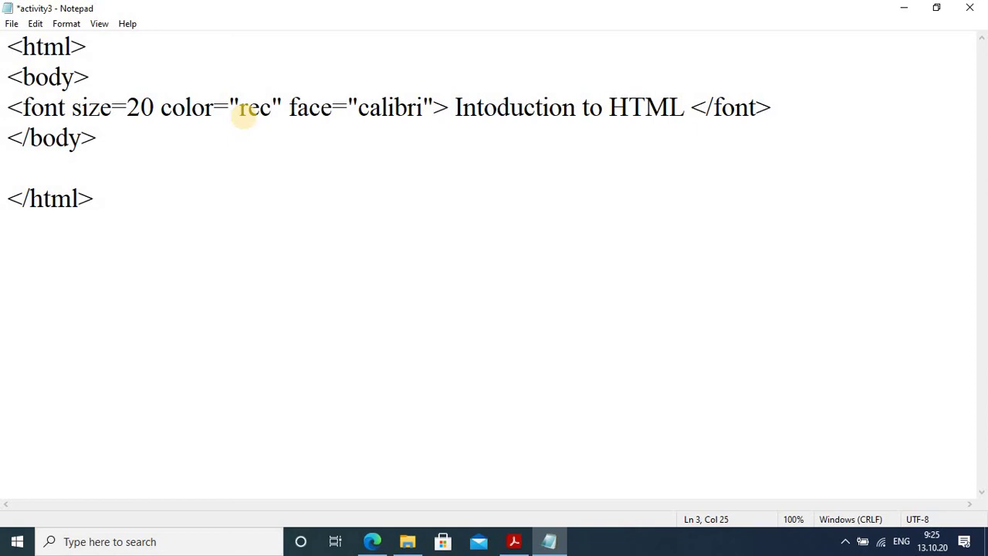
{"action": "key", "text": "BackSpace"}
{"action": "type", "text": "d"}
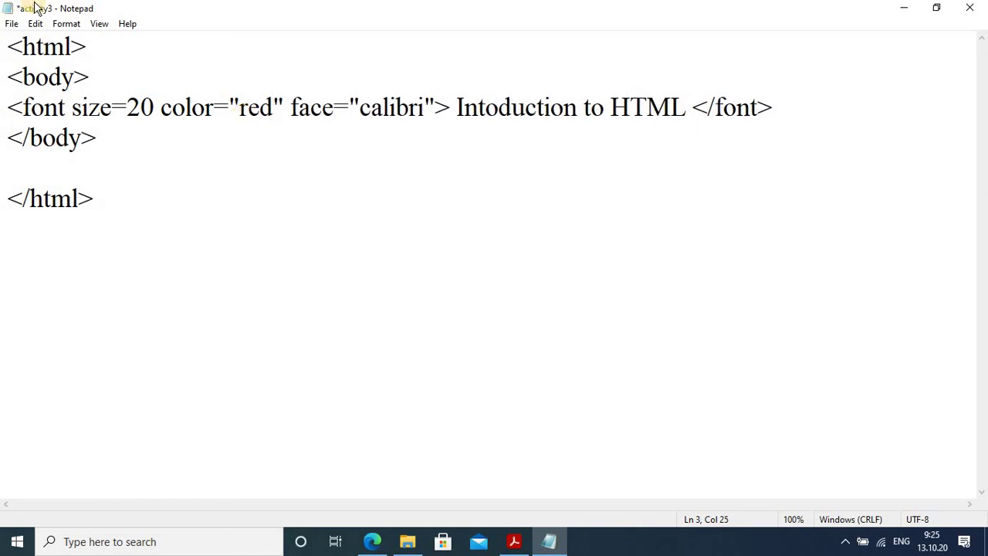
{"action": "key", "text": "ctrl+s"}
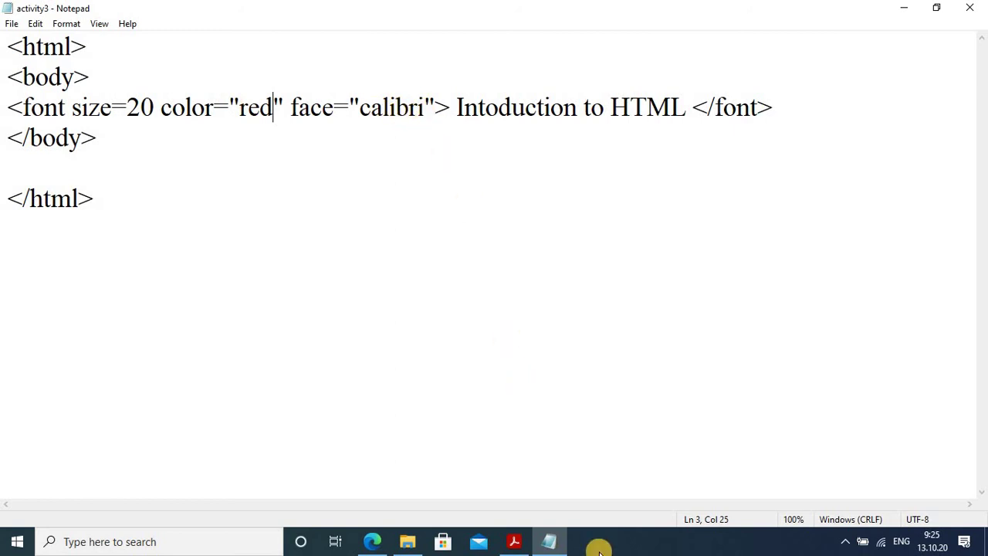
Reload the page in Edge to show the heading in red.
{"action": "left_click", "coordinate": [550, 541]}
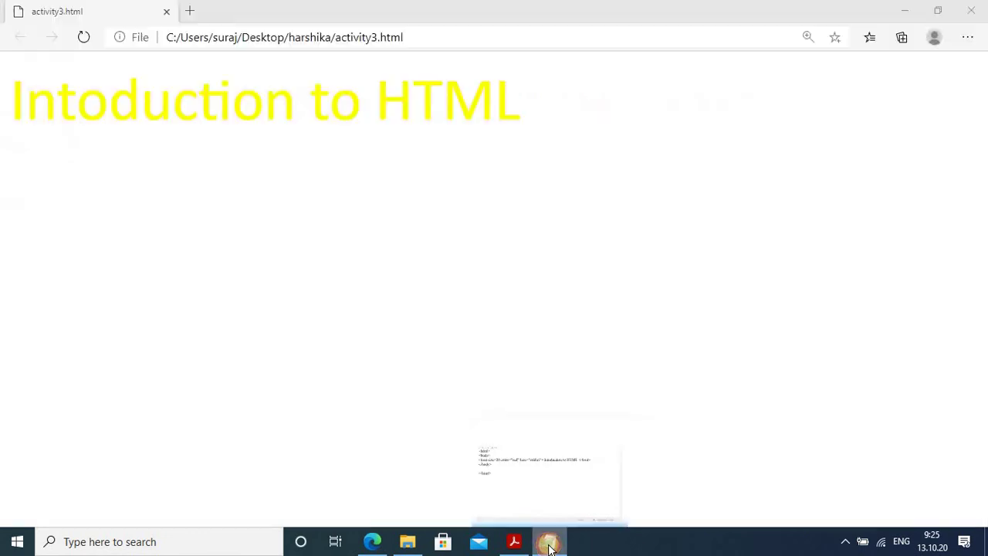
{"action": "left_click", "coordinate": [83, 37]}
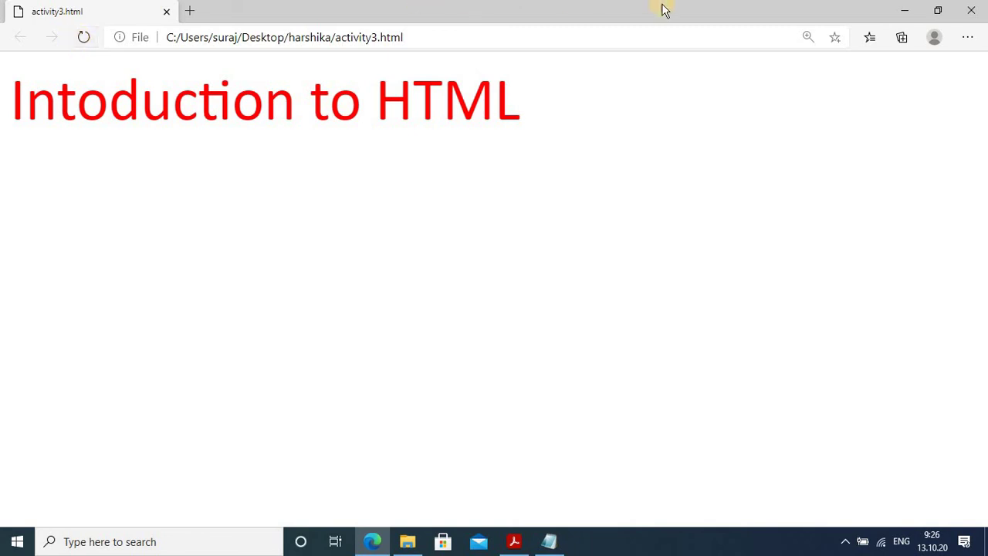
Close Edge, the harshika folder and Notepad, then reopen harshika and select activity3.
{"action": "left_click", "coordinate": [976, 8]}
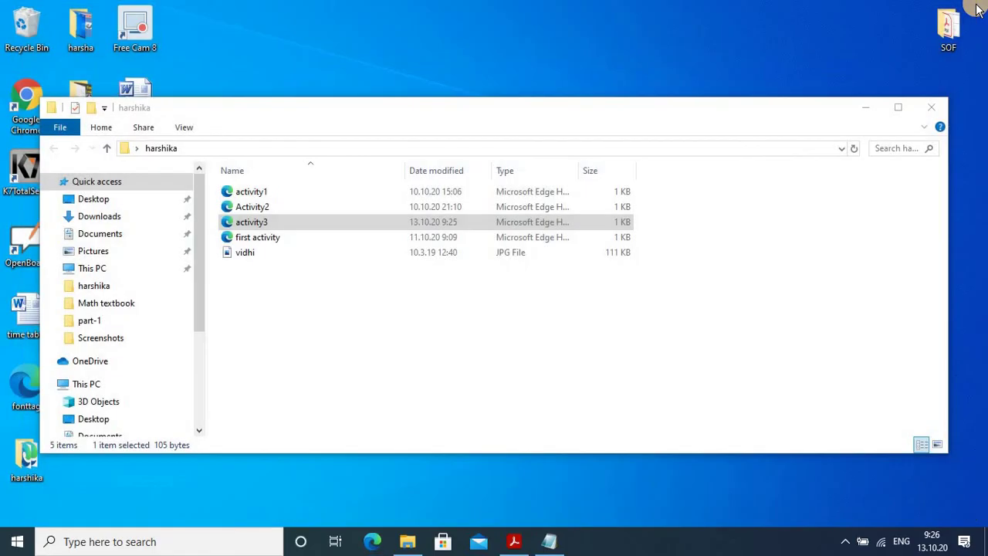
{"action": "left_click", "coordinate": [929, 108]}
{"action": "left_click", "coordinate": [930, 108]}
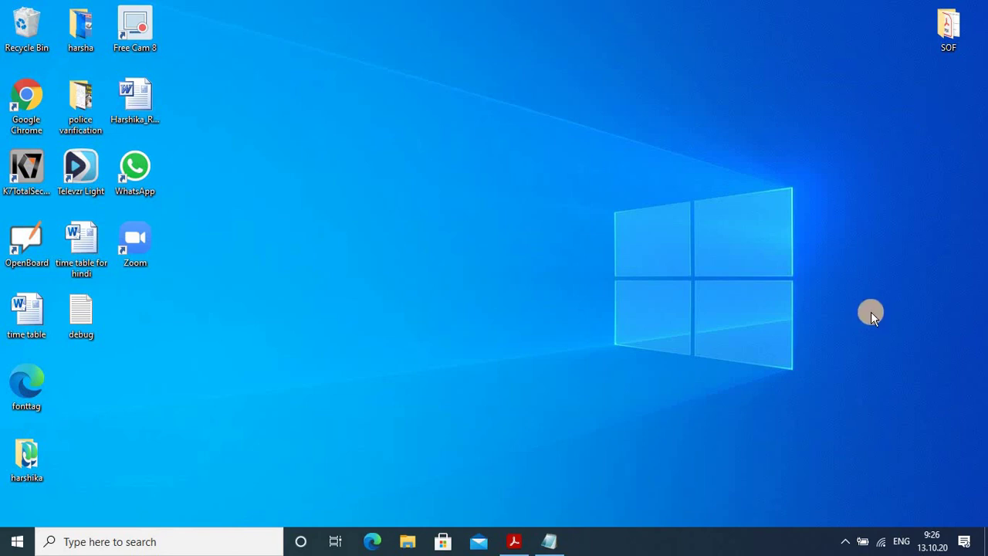
{"action": "left_click", "coordinate": [545, 550]}
{"action": "left_click", "coordinate": [971, 12]}
{"action": "double_click", "coordinate": [32, 471]}
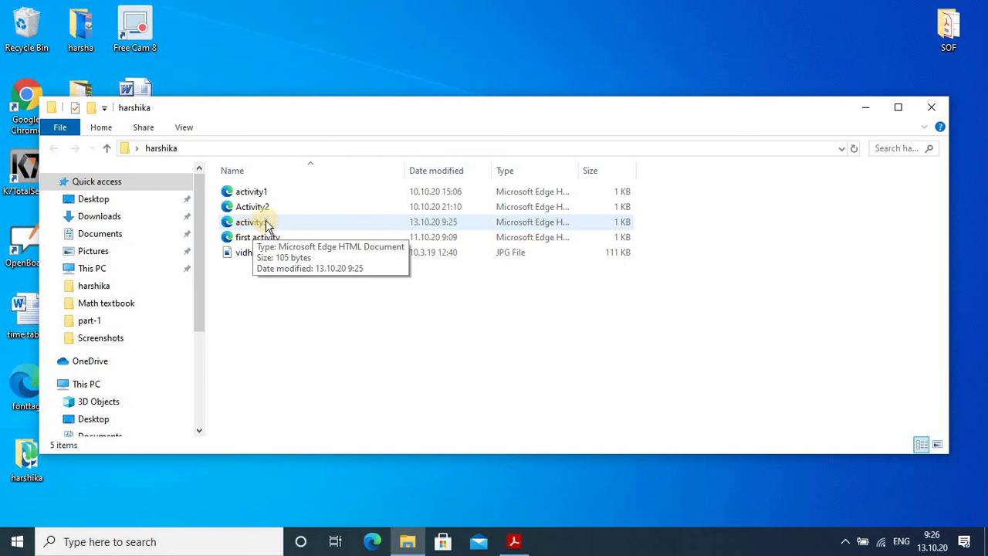
{"action": "left_click", "coordinate": [266, 224]}
Open activity3 in Notepad through the right-click Open with menu.
{"action": "right_click", "coordinate": [266, 224]}
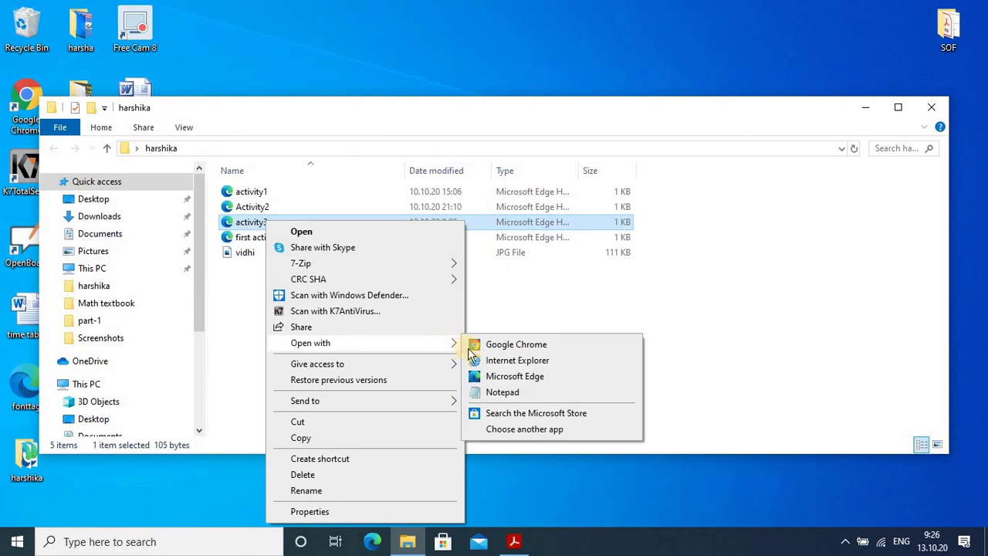
{"action": "mouse_move", "coordinate": [311, 343]}
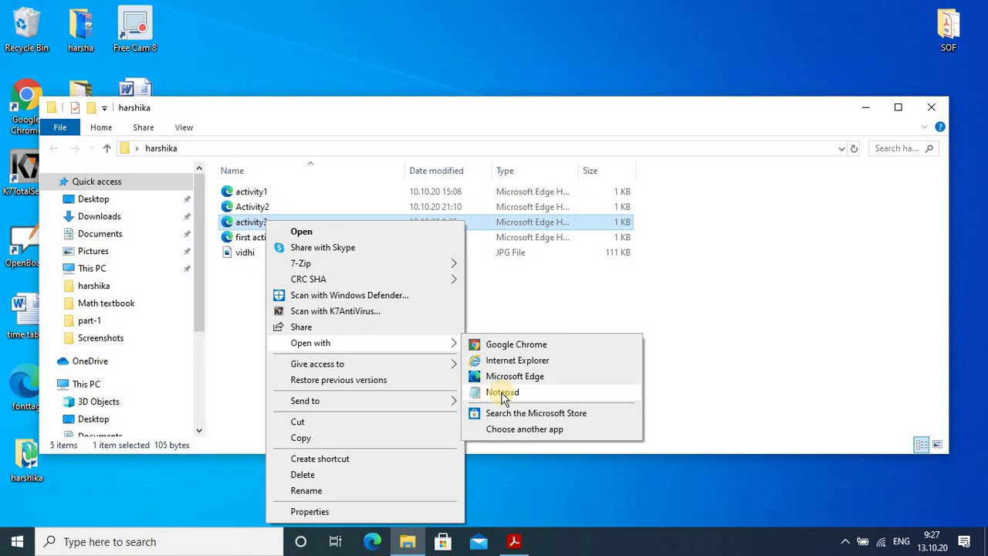
{"action": "left_click", "coordinate": [504, 394]}
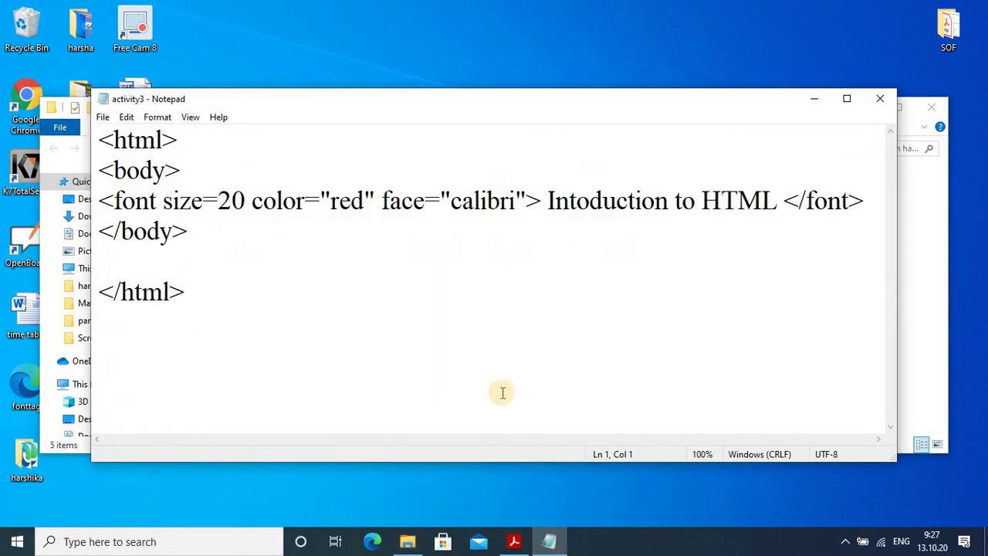